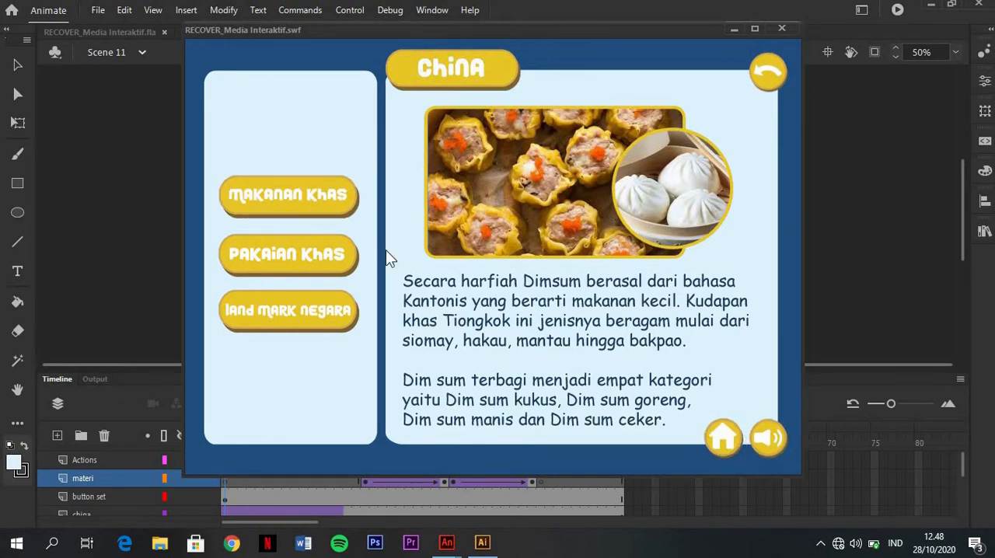
Test the Makanan Khas and Pakaian Khas buttons in the China page preview, close it, and review the Scene 11 timeline layers
left_click(323, 199)
left_click(325, 254)
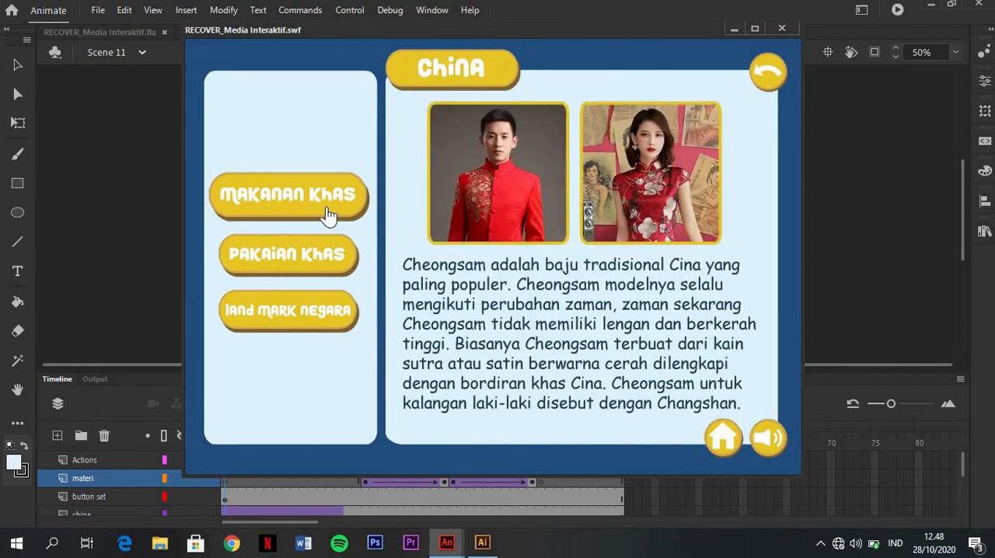
left_click(329, 215)
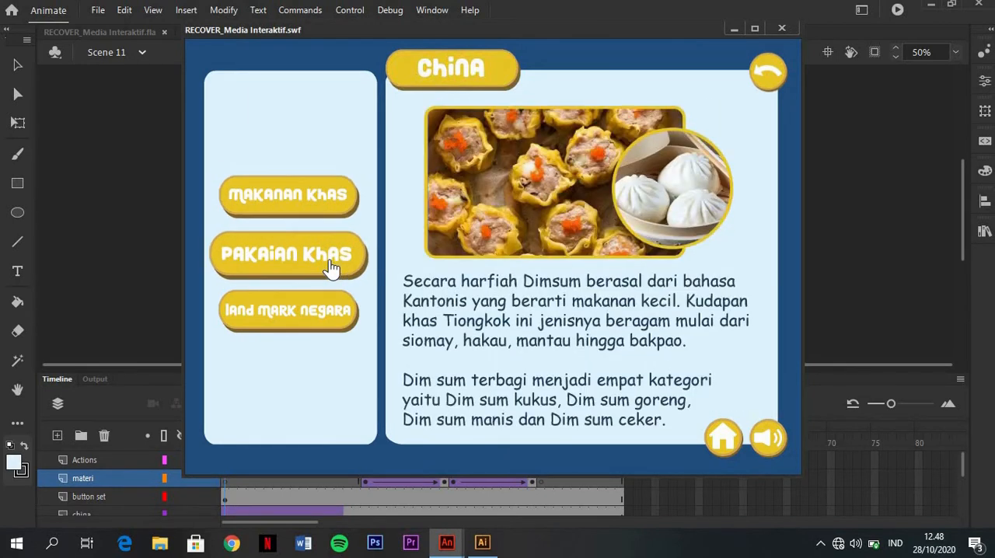
left_click(331, 267)
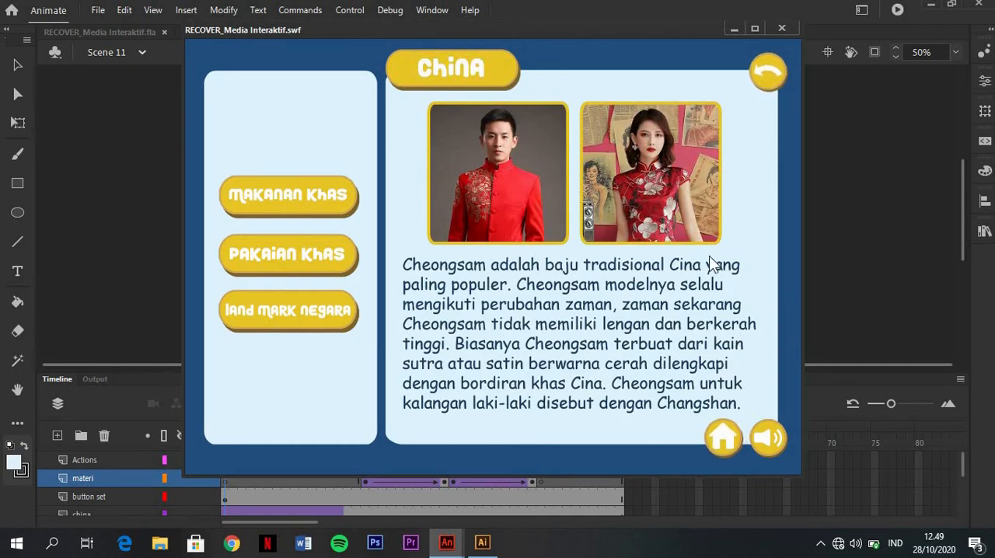
left_click(783, 30)
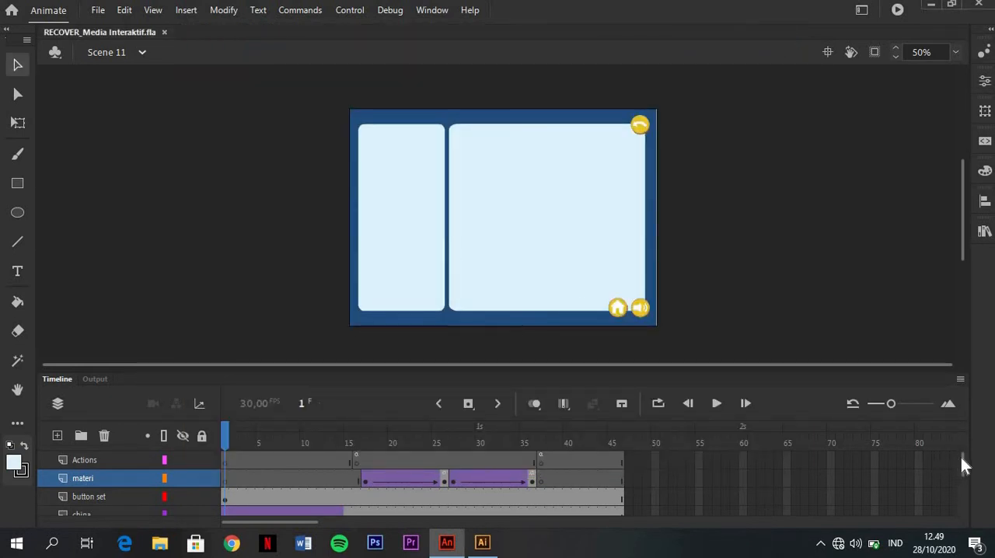
left_click_drag(962, 460, 960, 489)
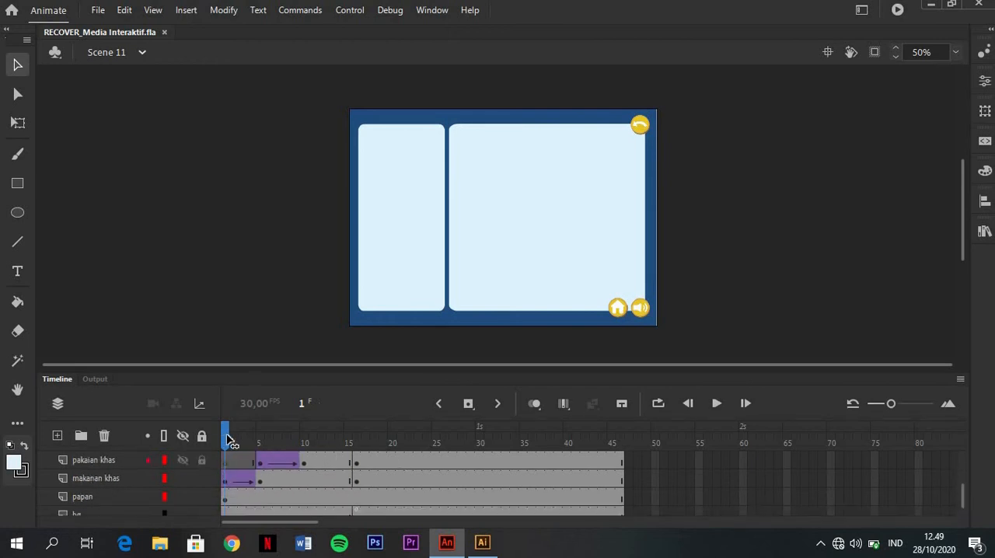
left_click_drag(241, 441, 356, 465)
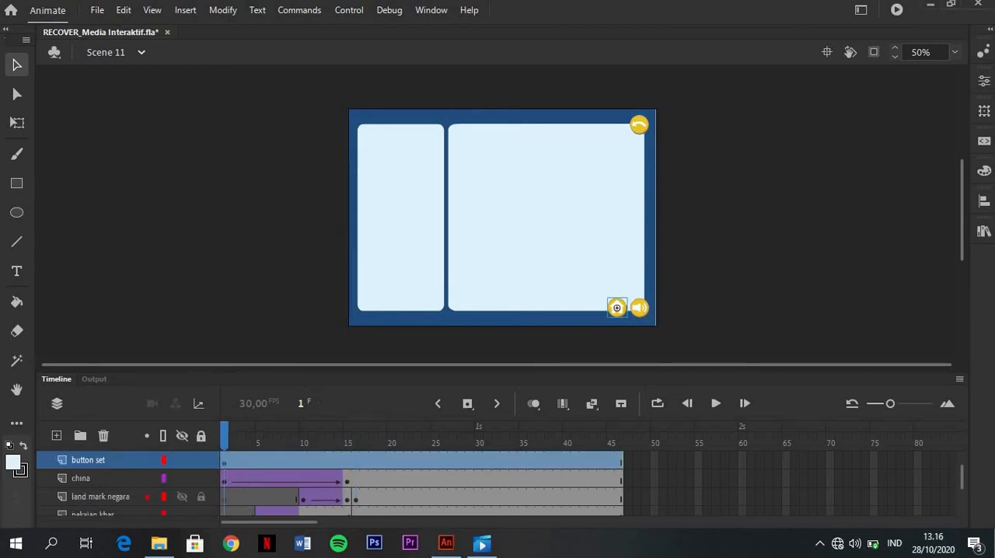
Review the symbol types offered by Convert to Symbol for the home button, leaving the button unconverted
left_click(617, 307)
right_click(617, 305)
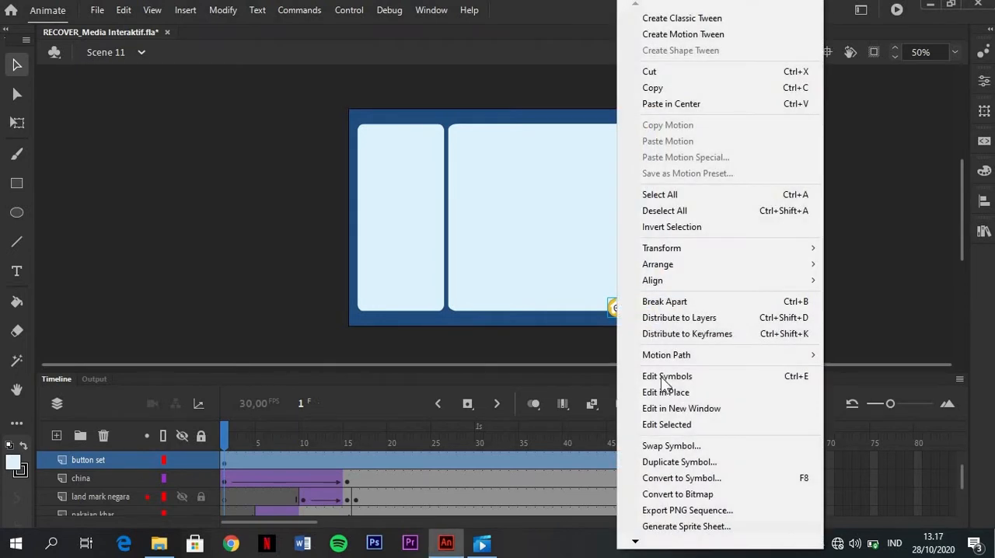
left_click(669, 481)
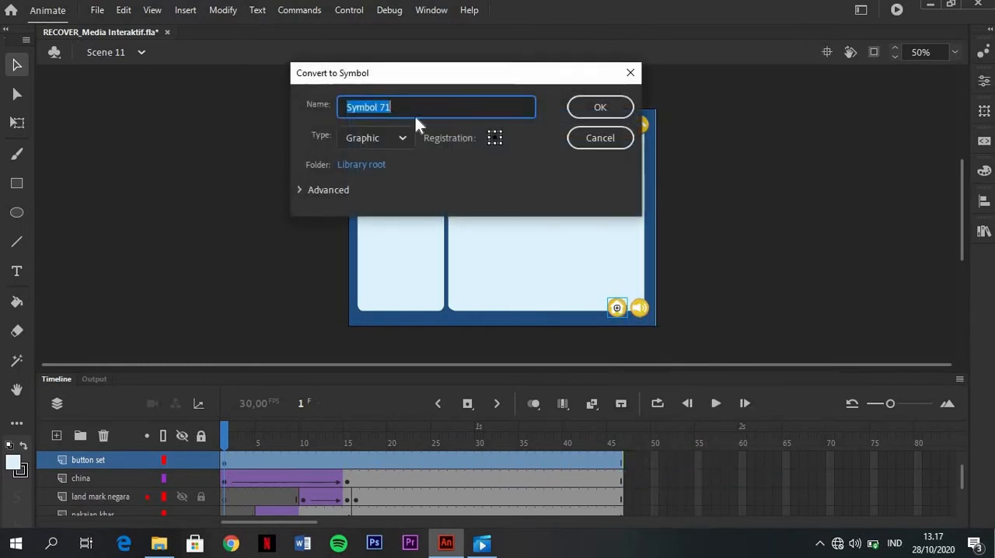
left_click(410, 137)
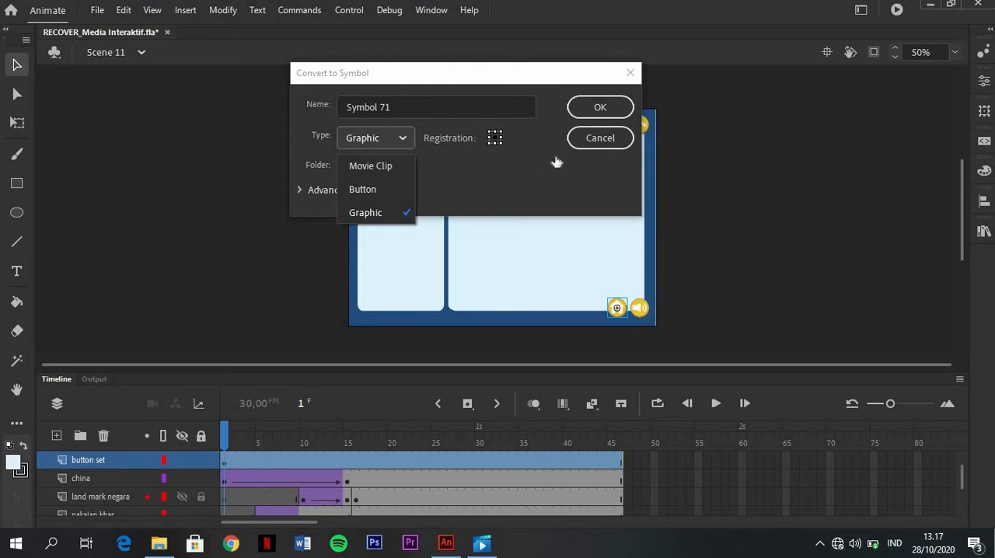
left_click(588, 149)
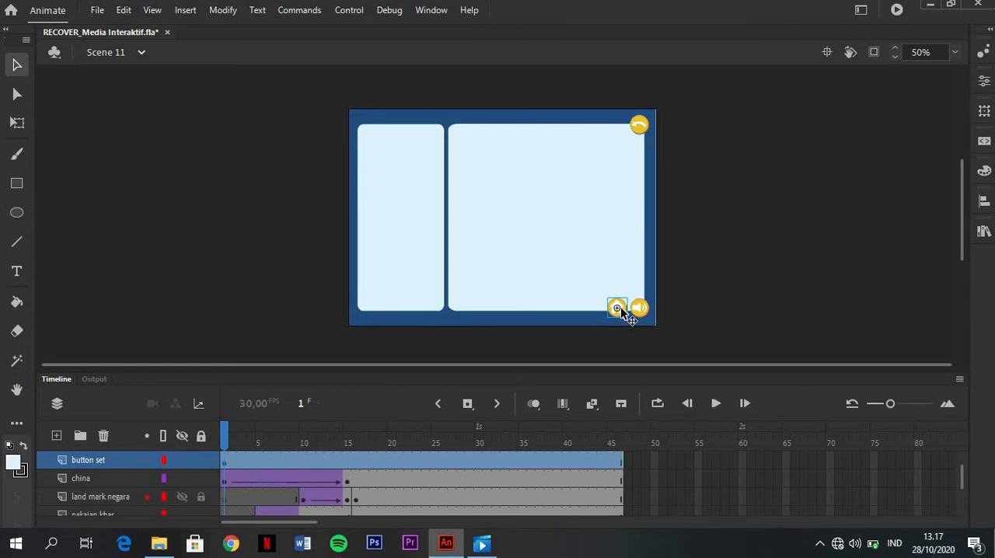
Open the home button symbol for editing and examine its Up, Over and Down frames
double_click(618, 310)
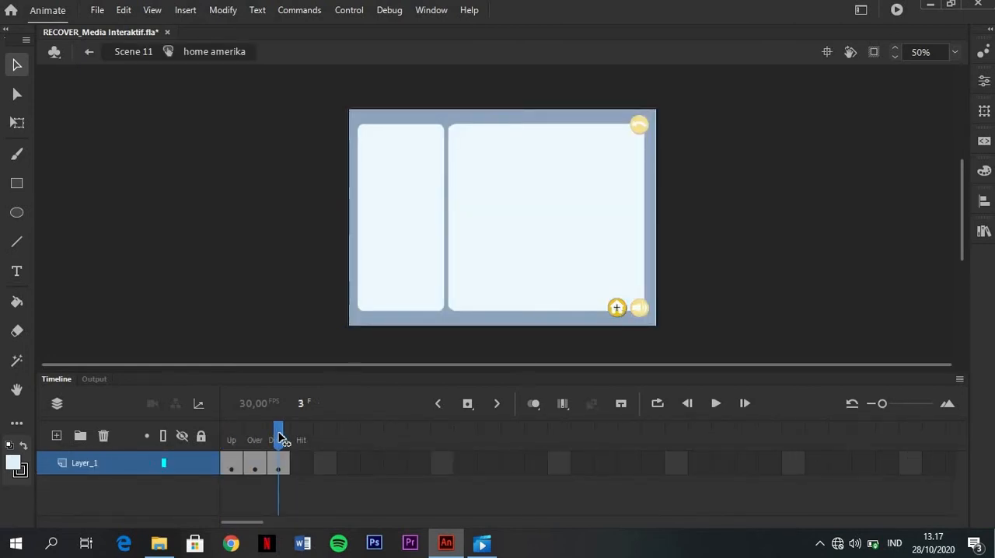
left_click_drag(280, 434, 311, 434)
left_click_drag(280, 436, 226, 438)
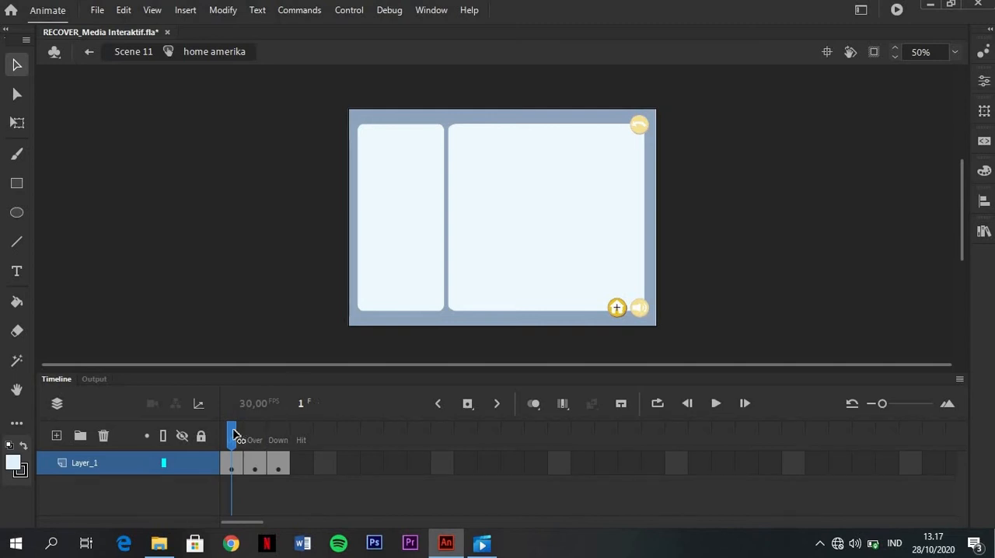
left_click_drag(235, 432, 260, 433)
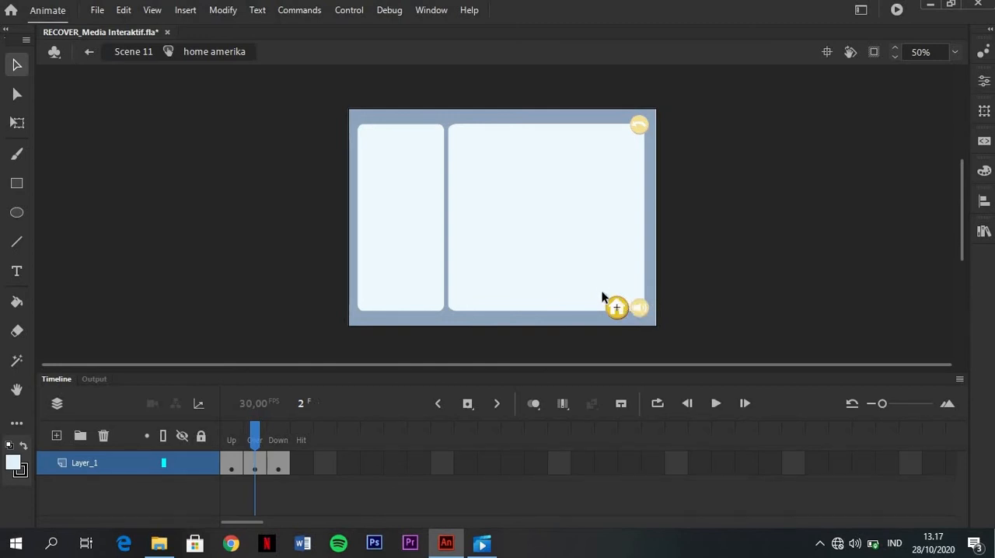
left_click(284, 434)
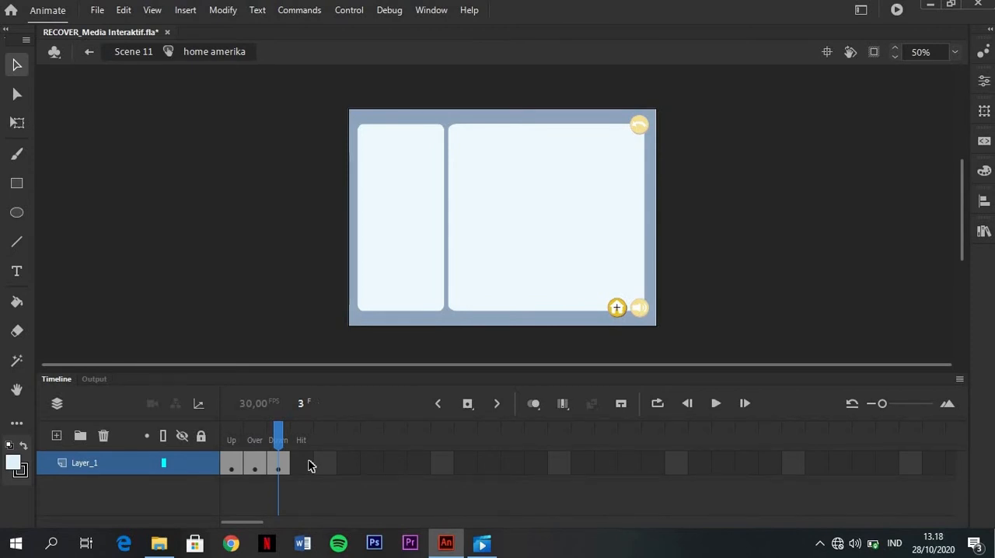
left_click_drag(281, 436, 240, 434)
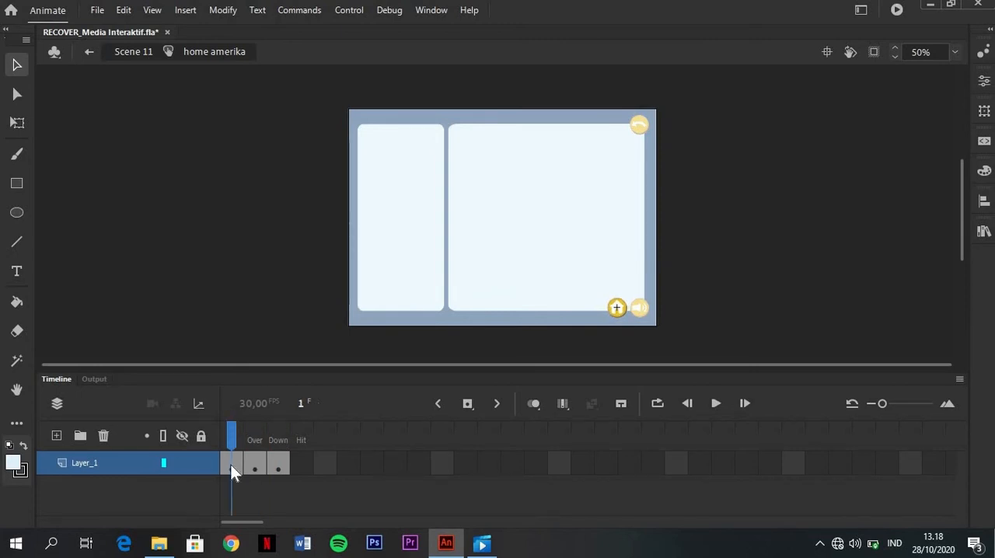
Compare the home button's Up and Down keyframes with its Over state
left_click(277, 467)
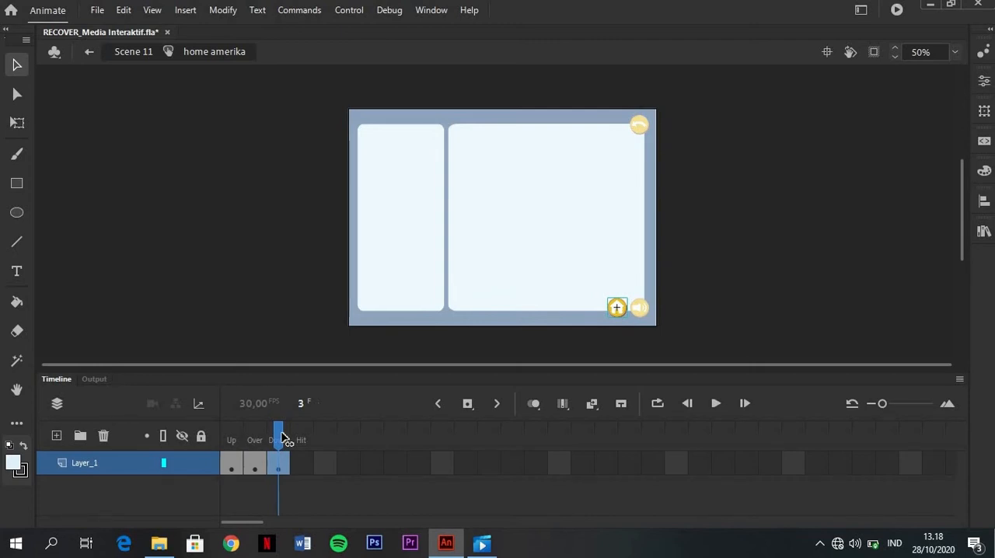
left_click_drag(282, 436, 232, 433)
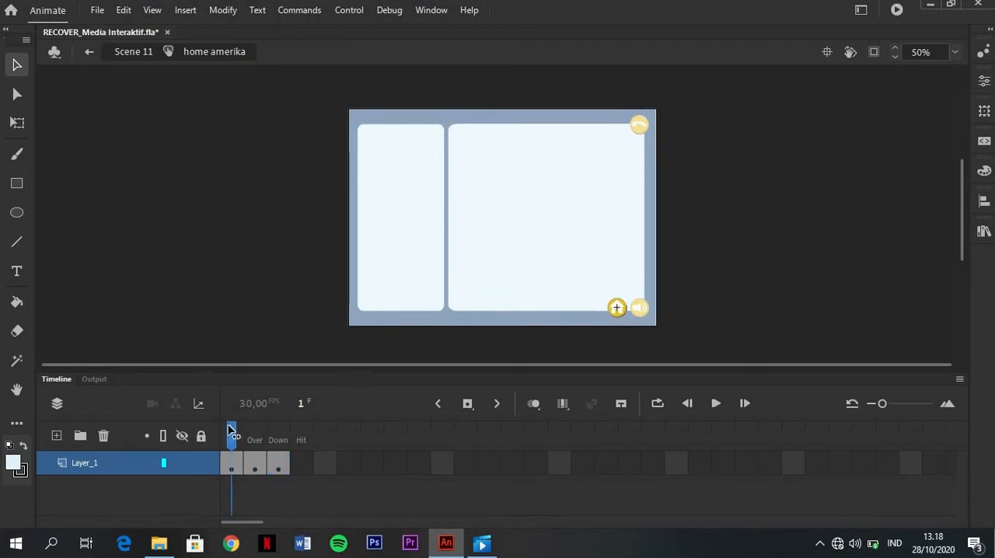
left_click(279, 467)
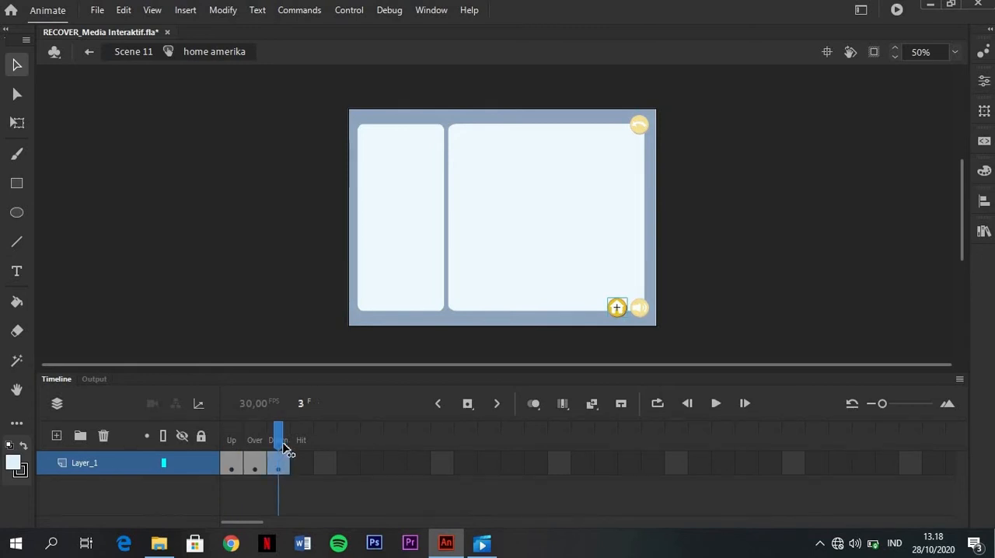
left_click_drag(282, 428, 254, 430)
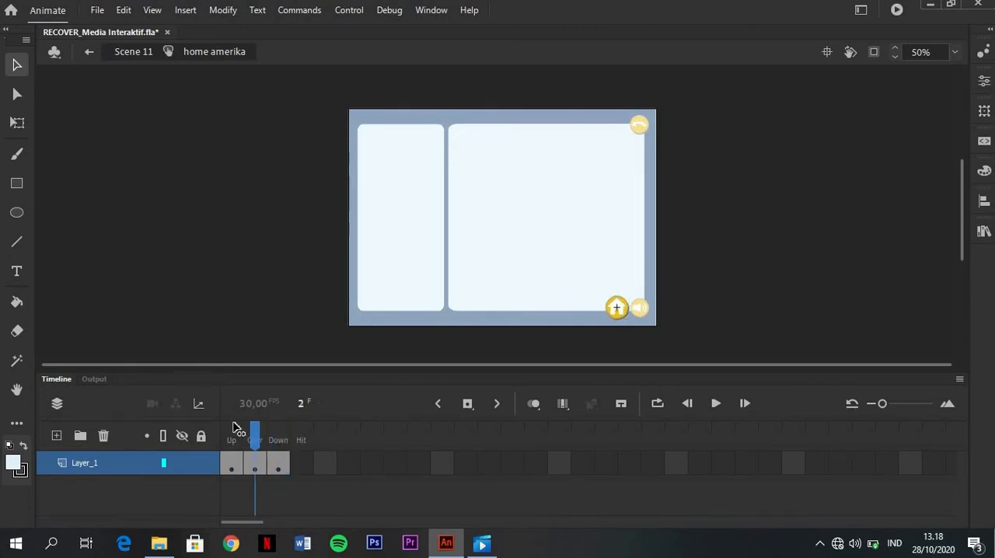
left_click(233, 431)
left_click(225, 465)
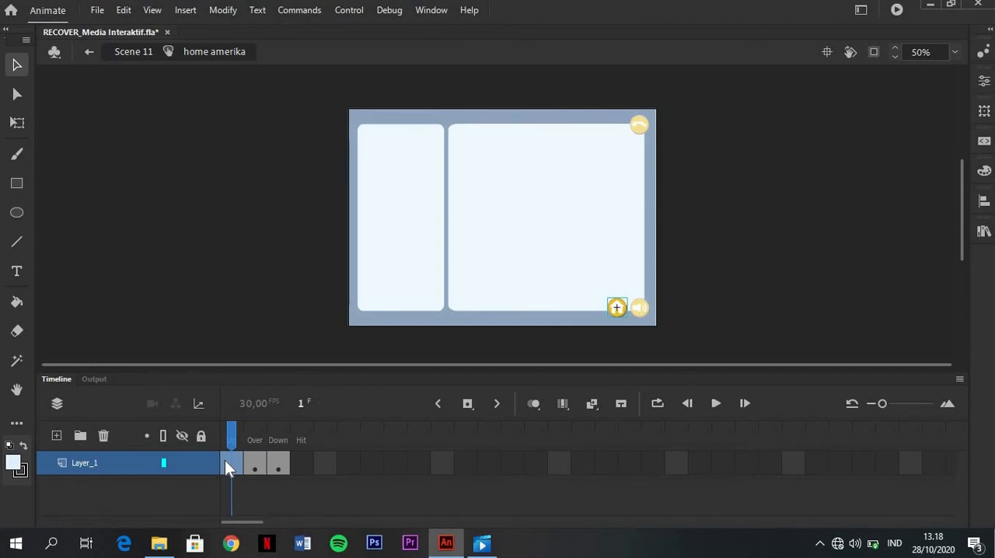
left_click(280, 465)
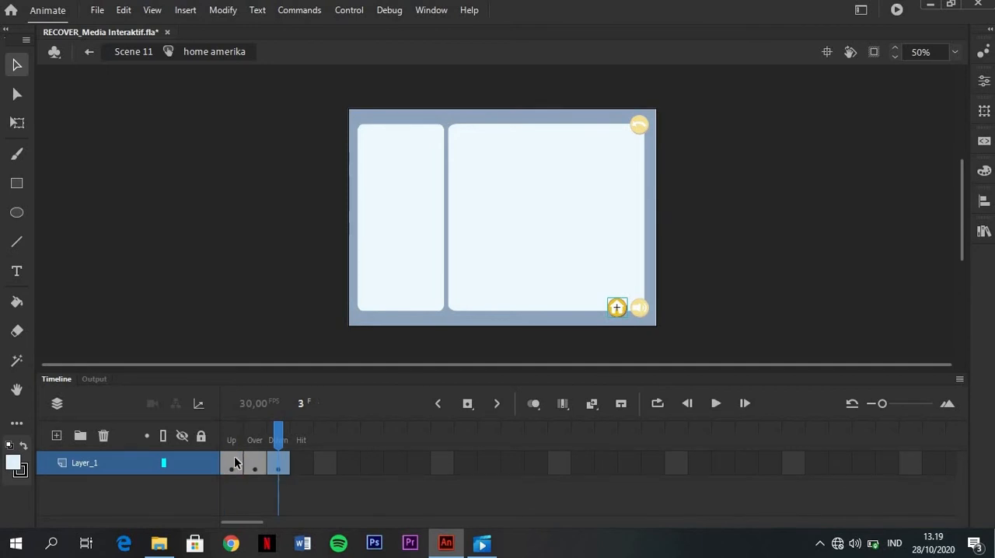
Examine the keyframe commands available for the home button's Over frame without applying any
left_click(235, 463)
left_click(278, 465)
key("F7")
left_click(258, 475)
right_click(257, 473)
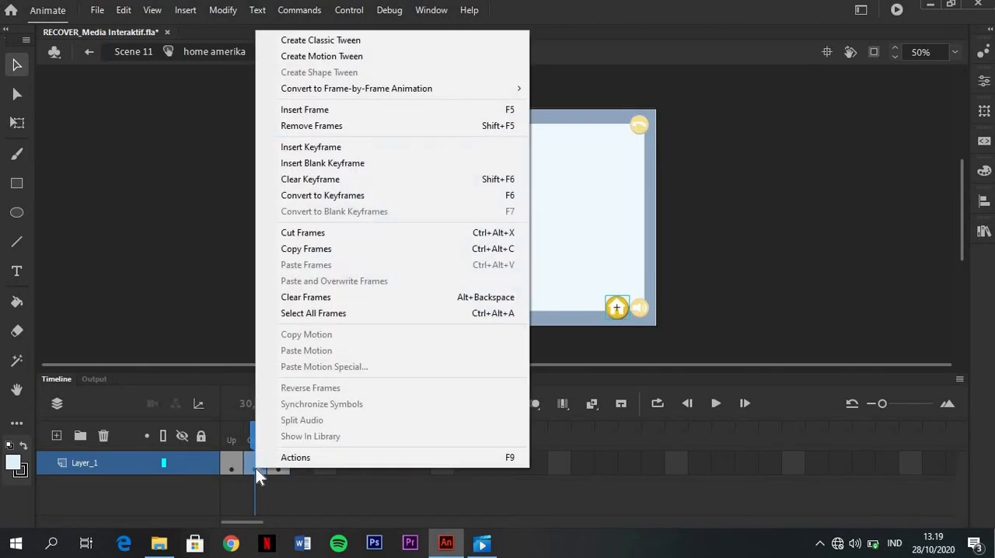
left_click(235, 202)
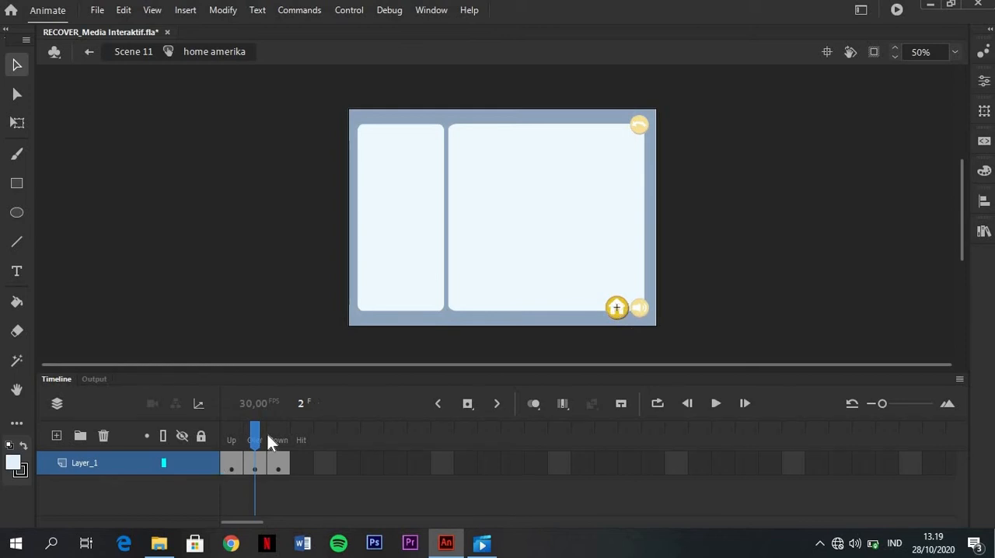
Review the home button's Up, Over and Down states once more and return to Scene 11
left_click(234, 437)
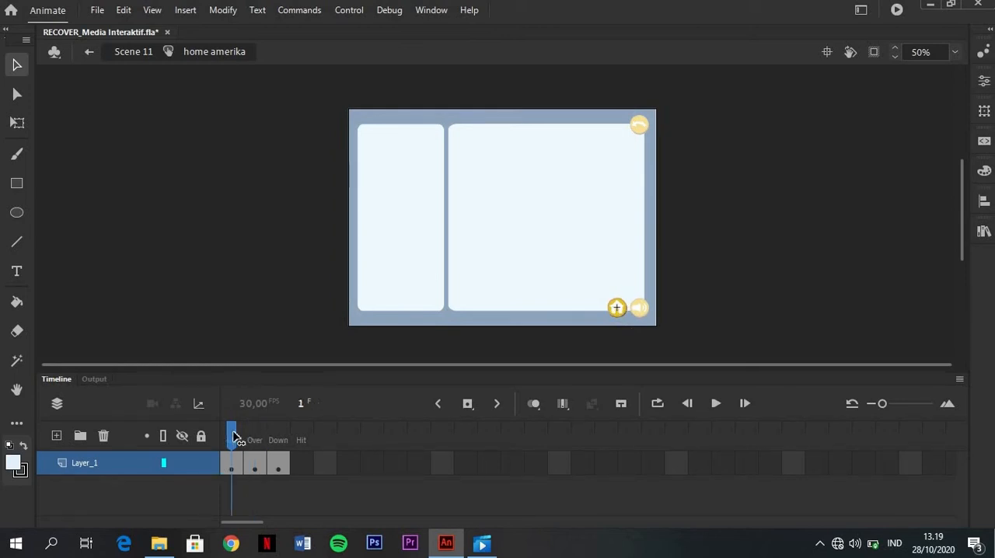
left_click(262, 438)
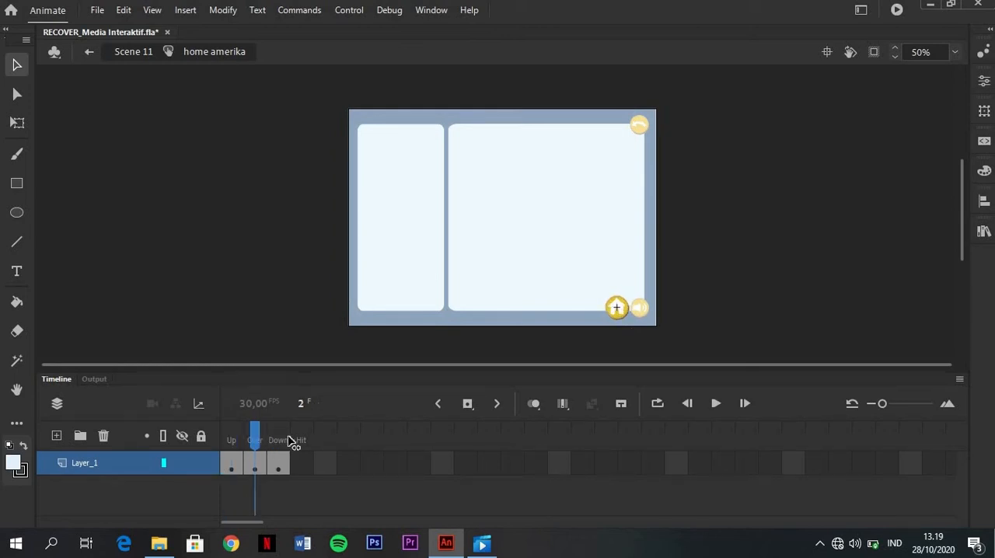
left_click(284, 438)
left_click(231, 436)
left_click(255, 435)
left_click(272, 434)
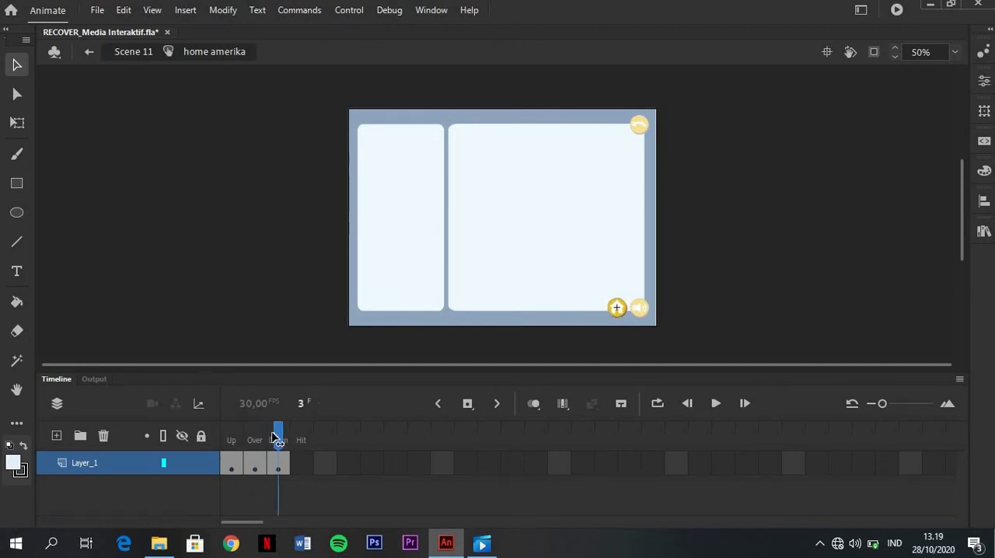
left_click(231, 437)
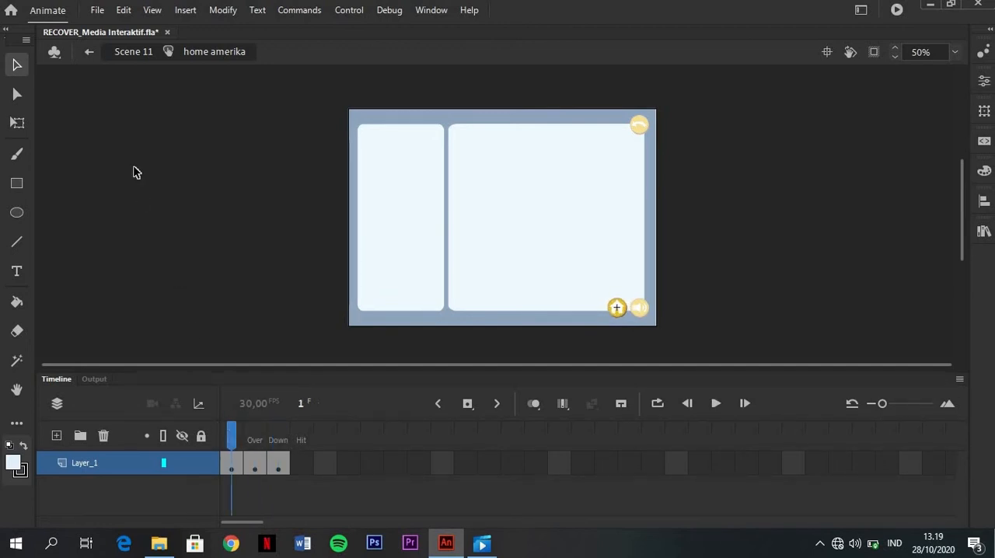
left_click(91, 53)
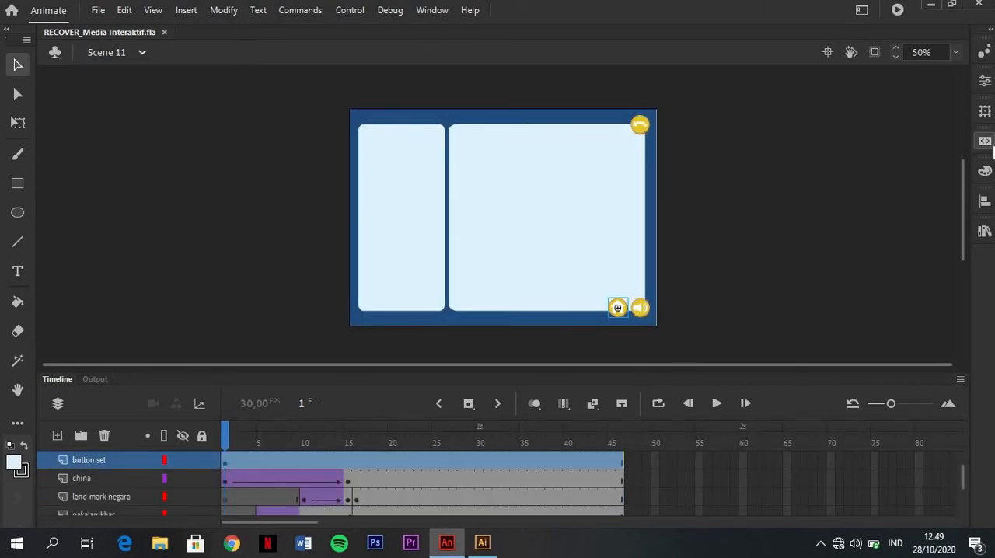
Add the "Click to Go to Scene and Play" snippet to the home button with "Scene 2" as its target, and close the code
left_click(986, 142)
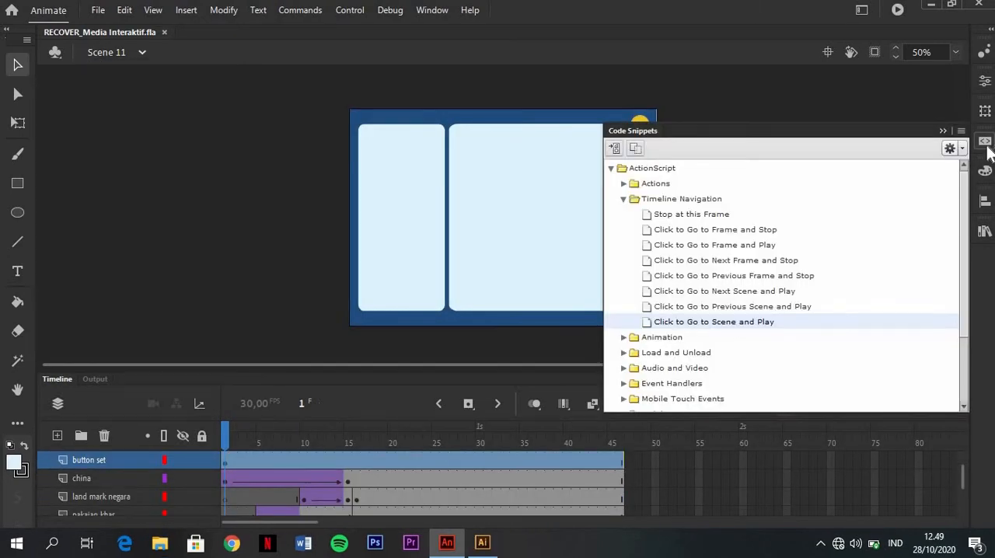
double_click(715, 322)
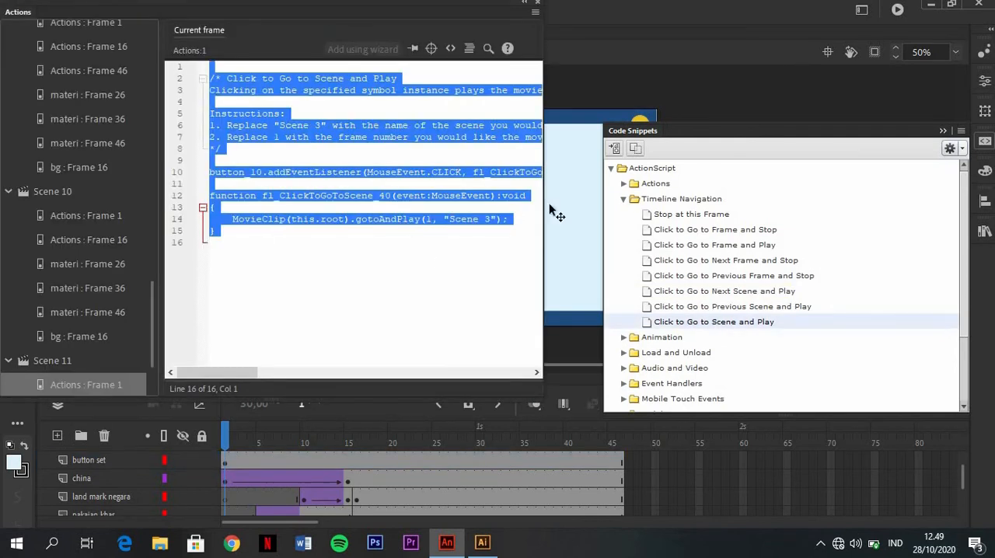
left_click(490, 219)
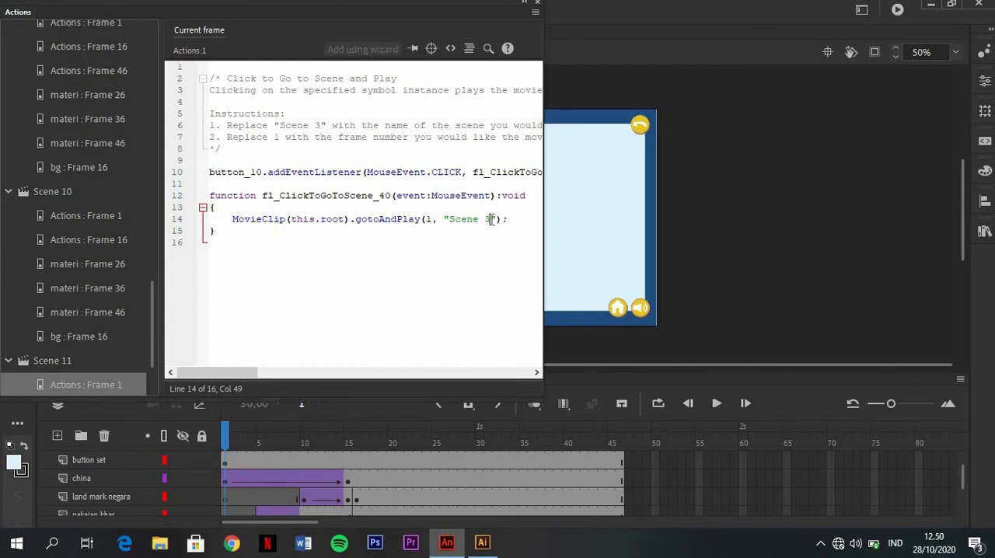
key("BackSpace")
type("2")
left_click(538, 5)
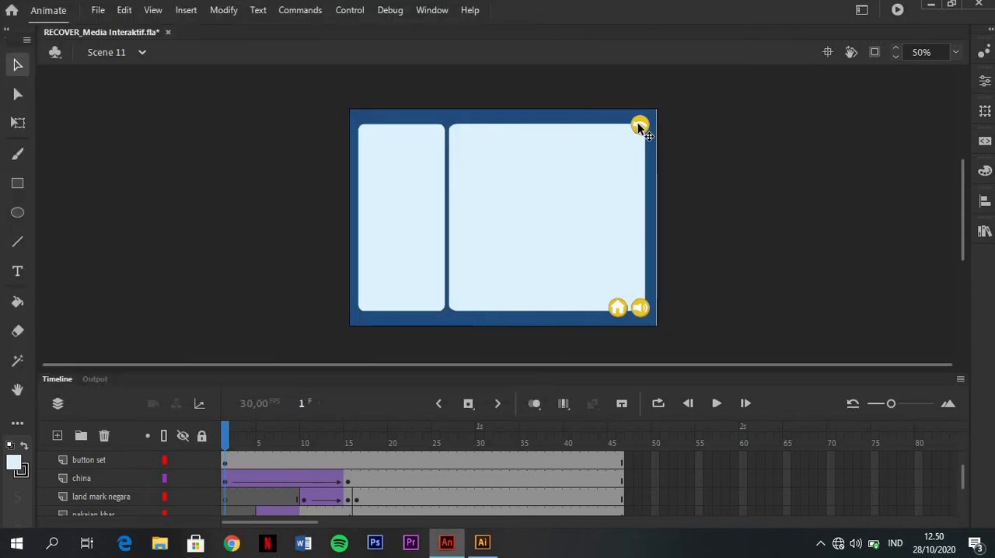
Add the "Click to Go to Scene and Play" snippet to the back button with "Scene 4" as its target, and close the code
left_click(639, 126)
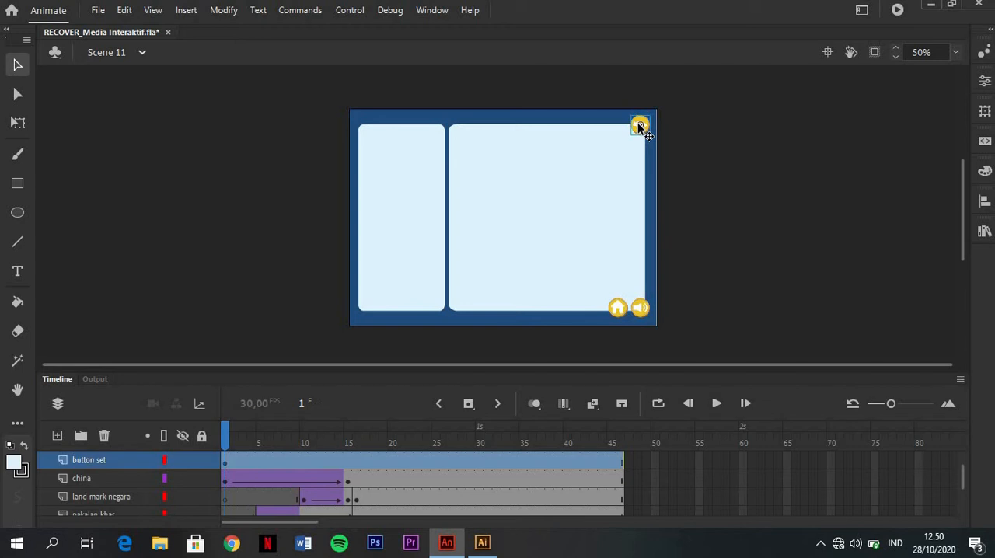
left_click(983, 145)
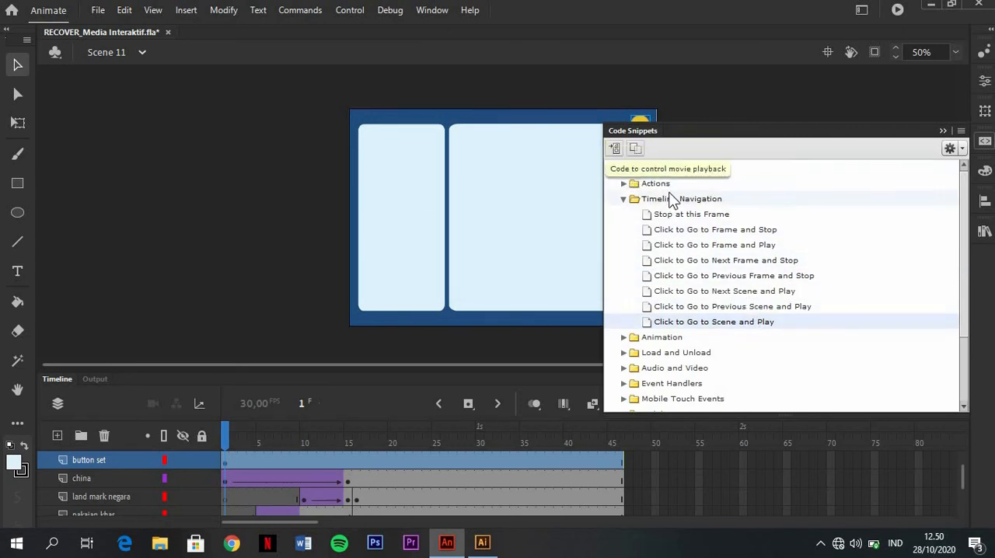
double_click(735, 324)
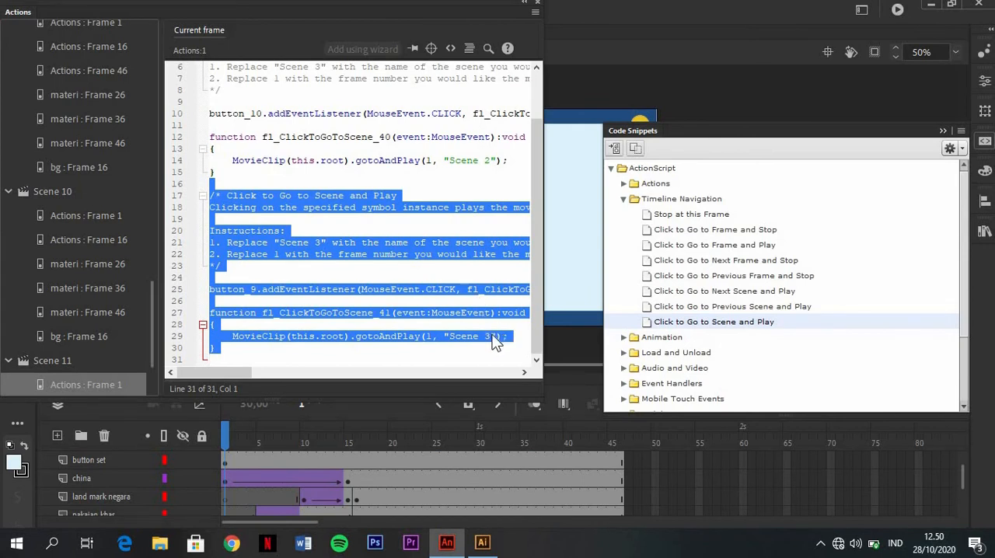
left_click(491, 337)
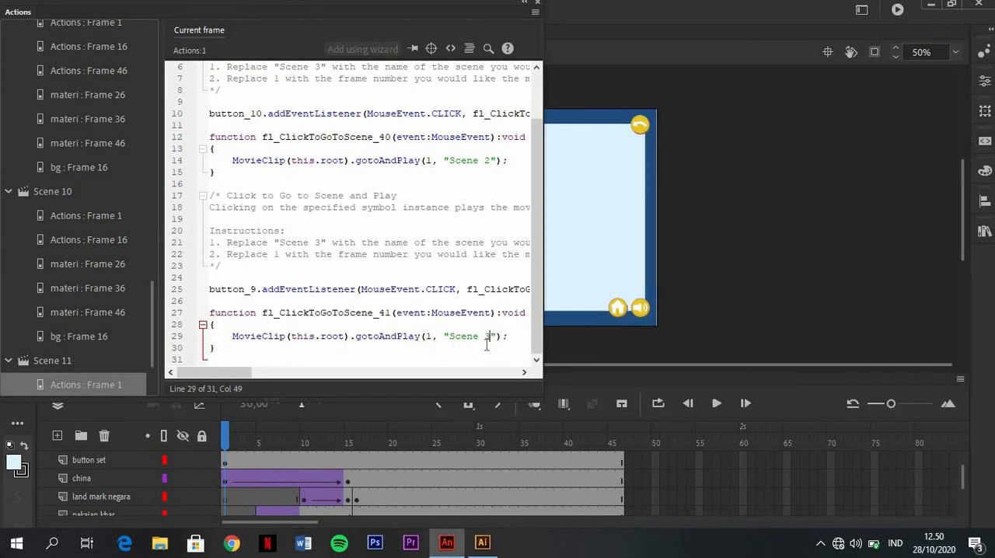
key("BackSpace")
type("4")
left_click(539, 3)
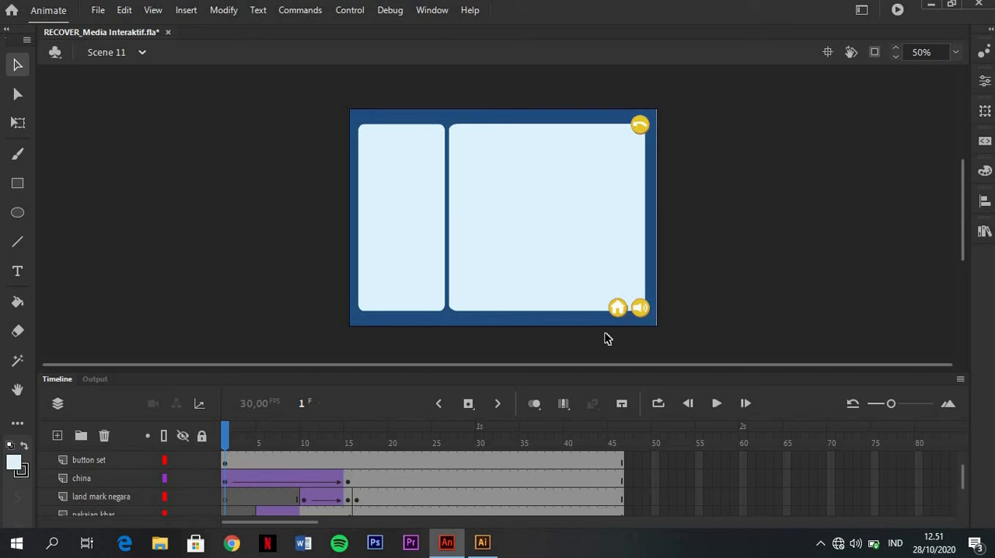
Test the movie, go through Peta Dunia to the China page, and try its back button
key("ctrl+Return")
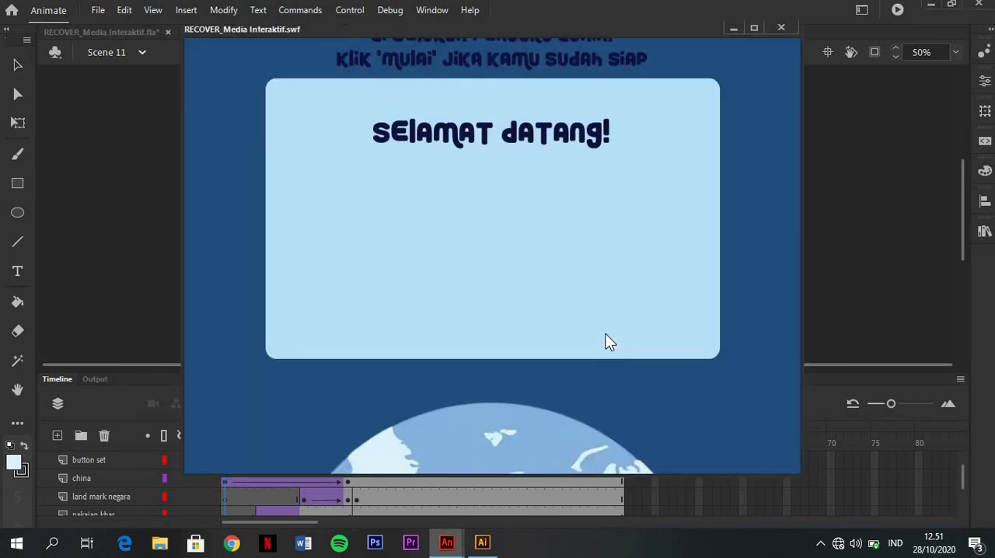
left_click(555, 332)
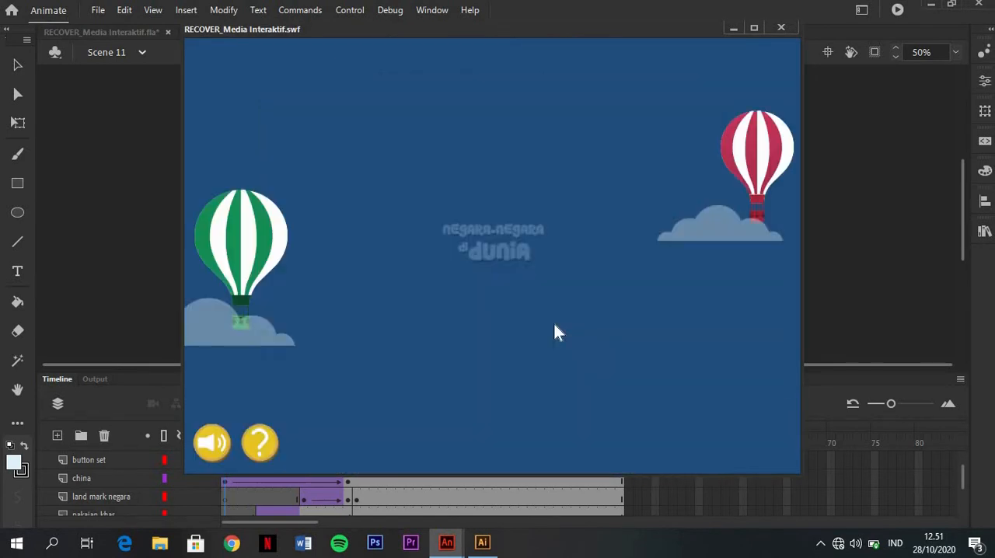
left_click(508, 310)
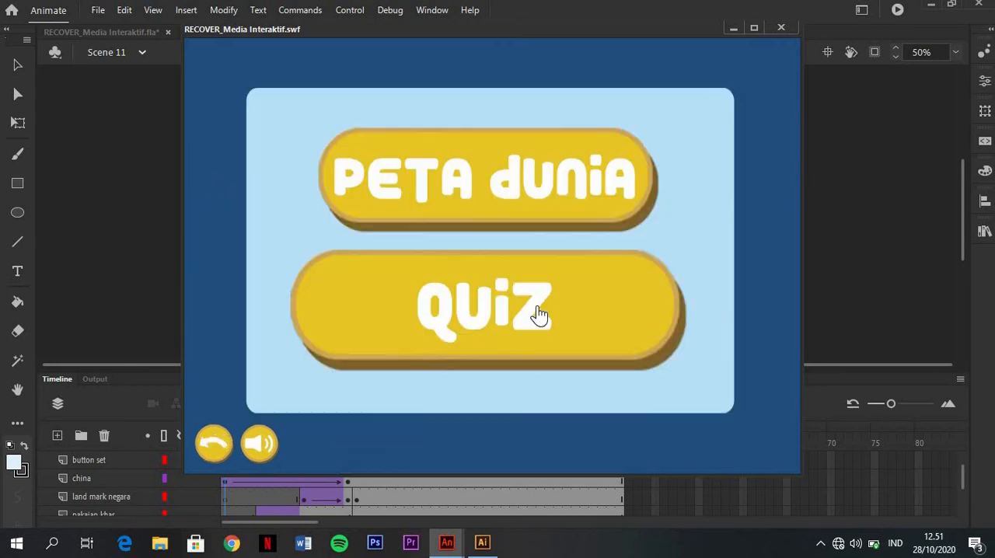
left_click(559, 175)
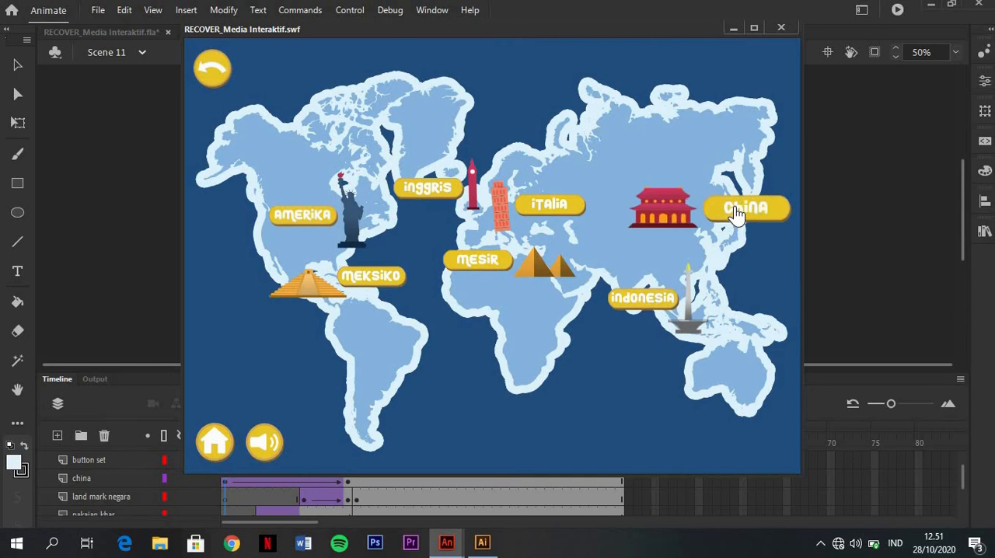
left_click(748, 210)
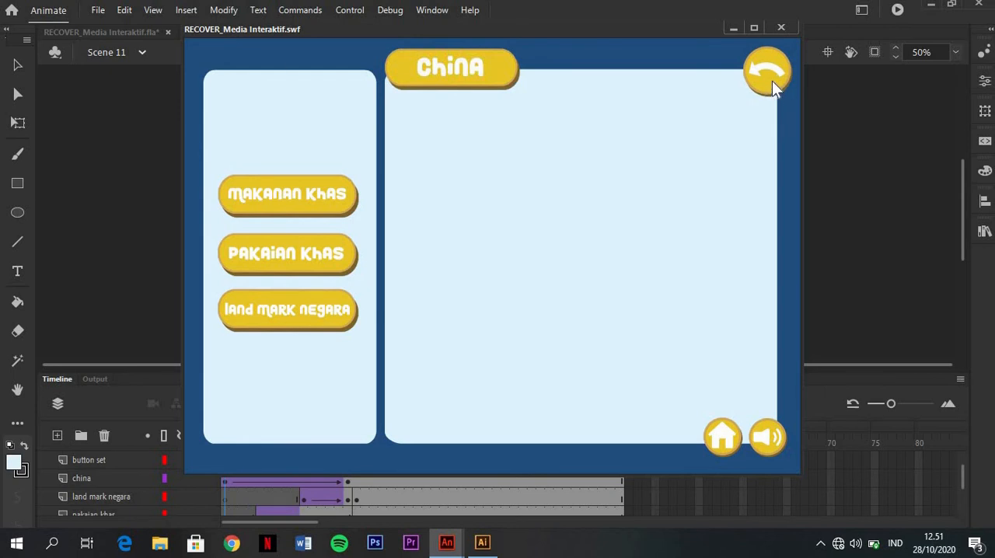
left_click(768, 76)
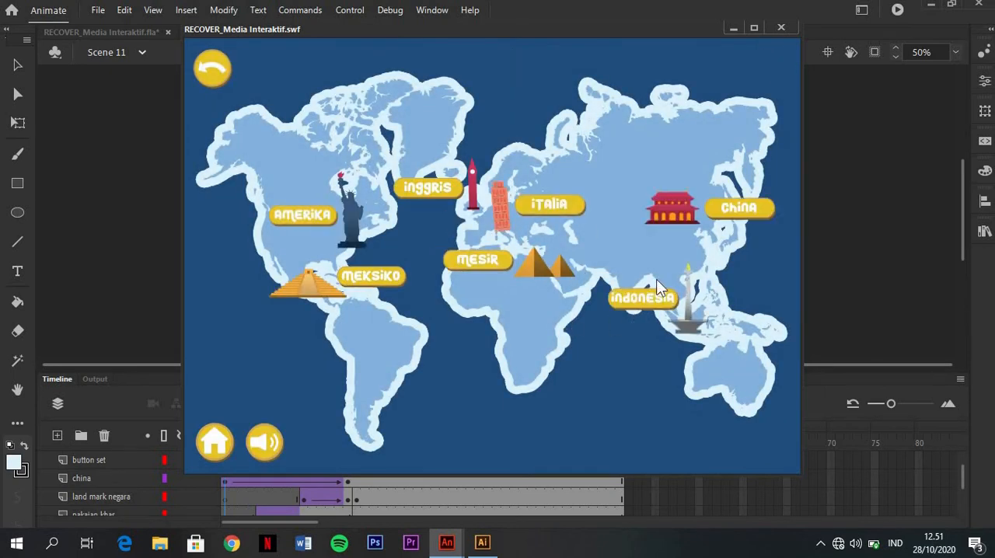
Reopen the China page from the map, try its home button, and navigate back to the China page
left_click(731, 208)
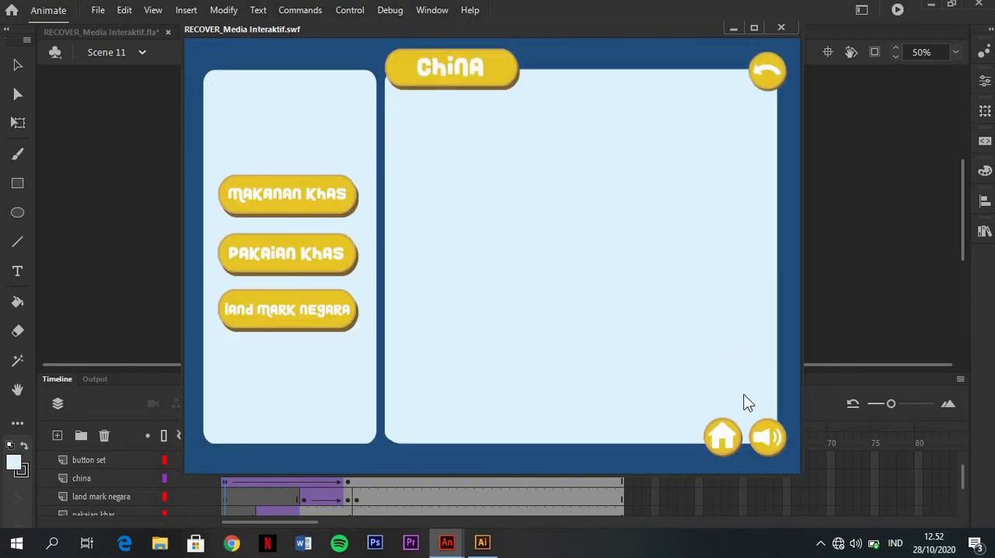
left_click(722, 435)
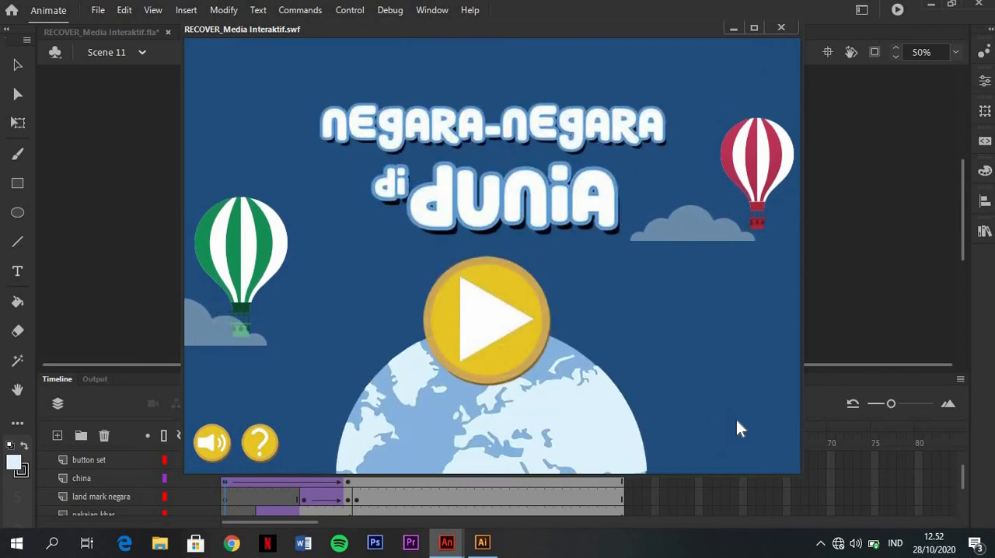
left_click(506, 317)
left_click(518, 206)
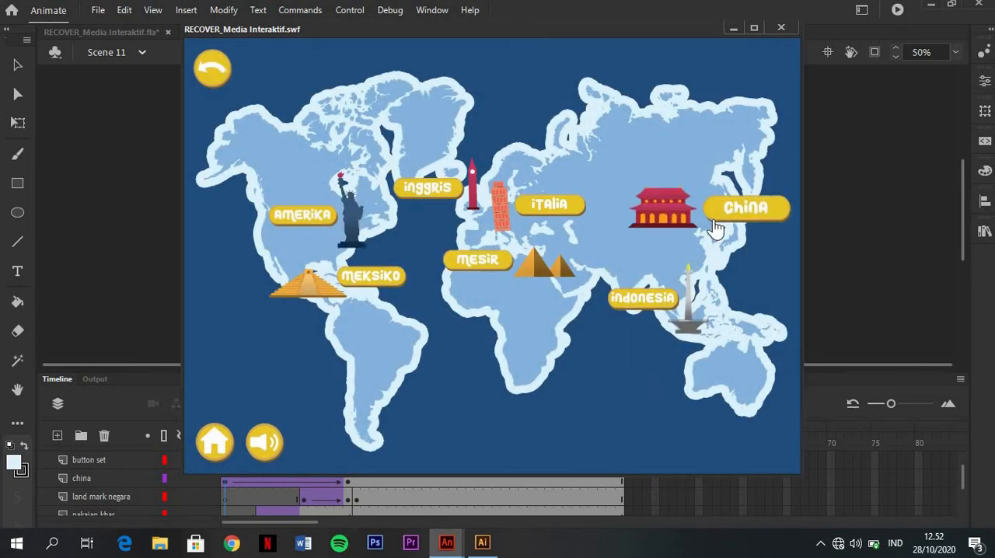
left_click(712, 220)
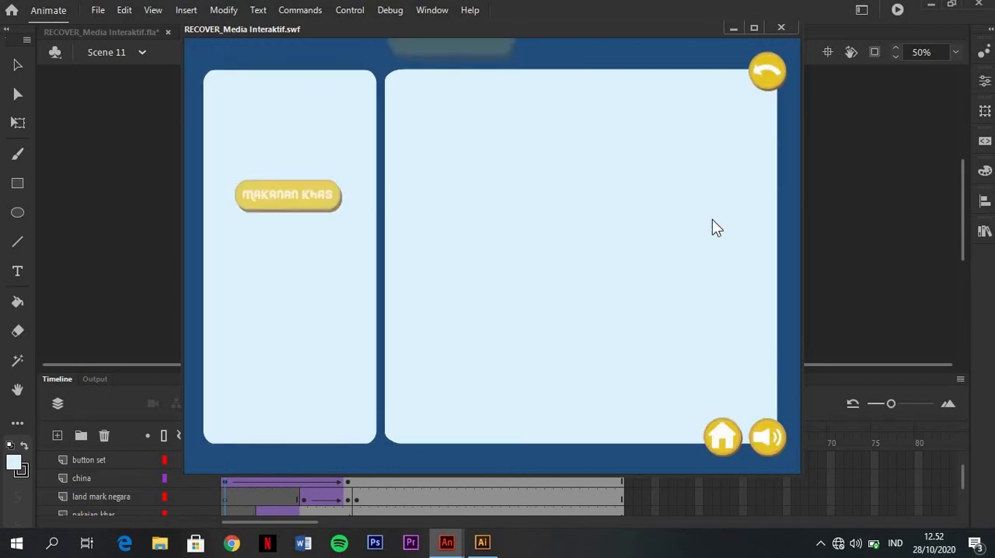
Try the China page's Makanan Khas and Pakaian Khas buttons in the test movie, and close it
left_click(317, 209)
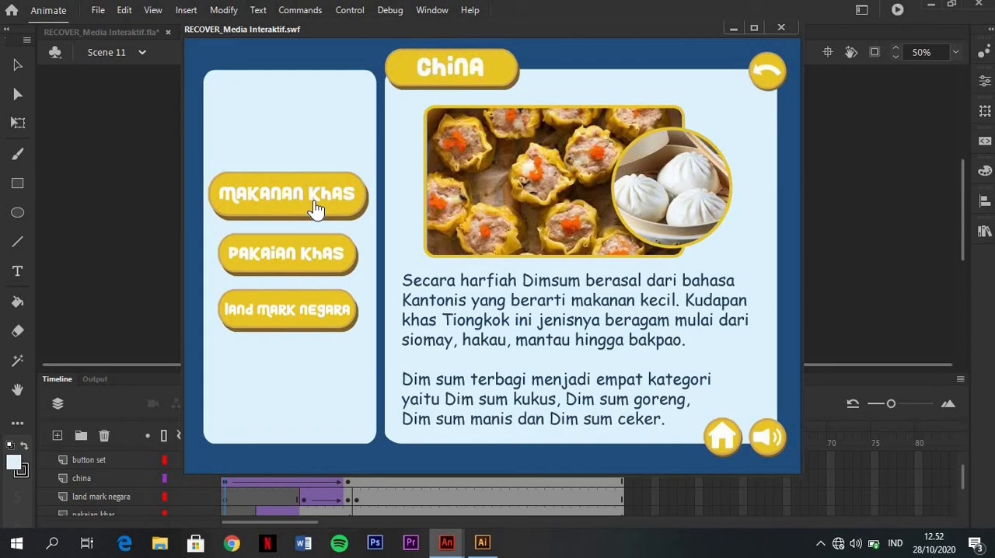
left_click(315, 253)
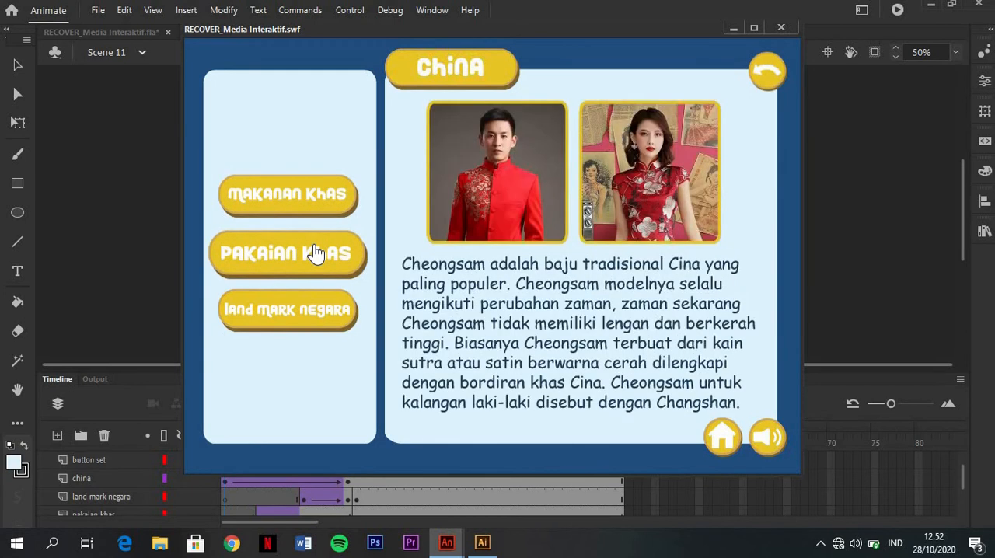
left_click(325, 189)
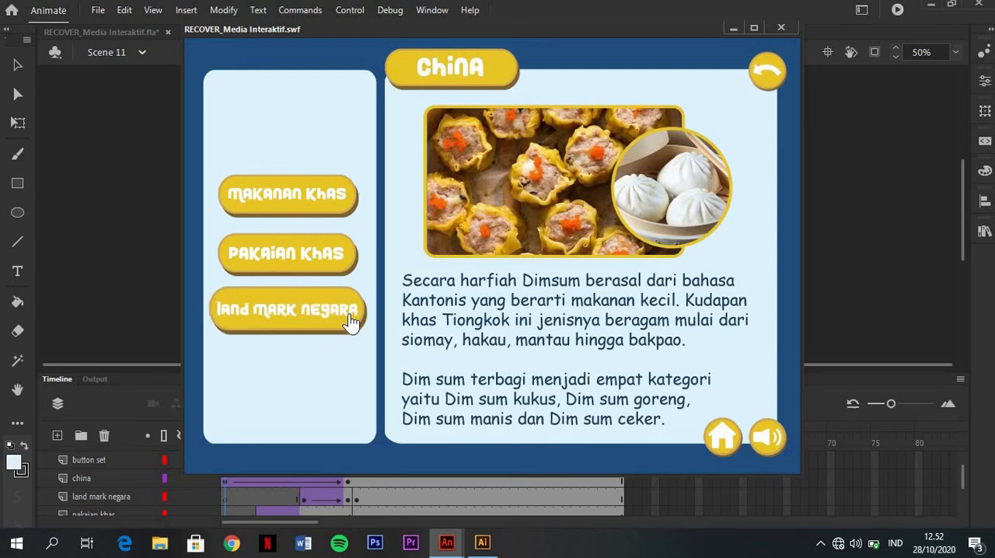
left_click(781, 29)
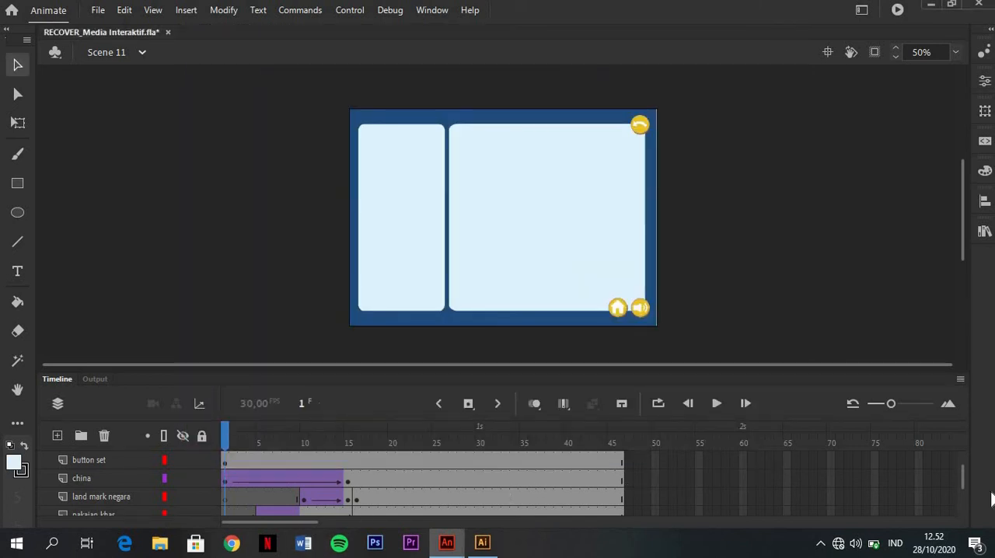
Review the existing content tweens on the materi layer from frame 17 through to frame 37
left_click_drag(968, 479, 971, 462)
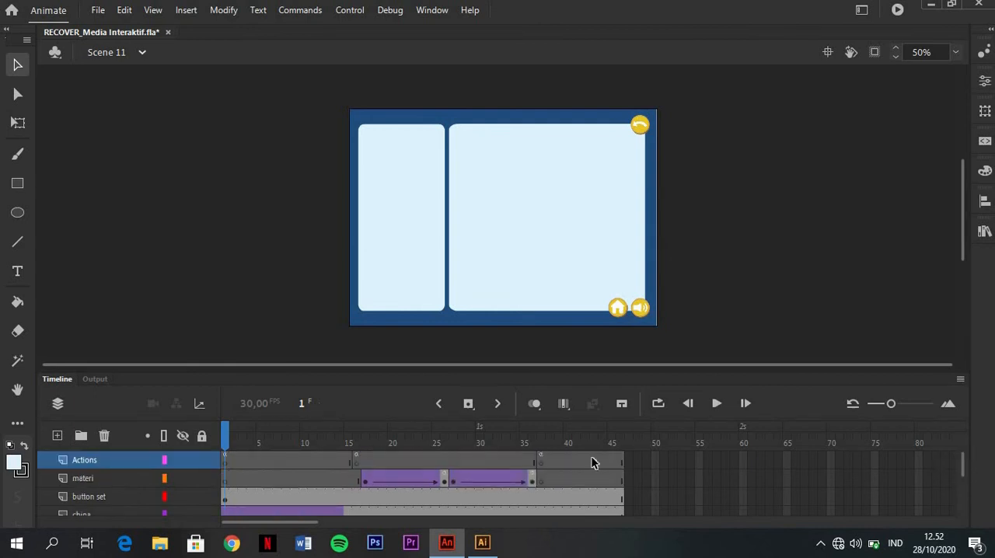
left_click(97, 481)
left_click(368, 480)
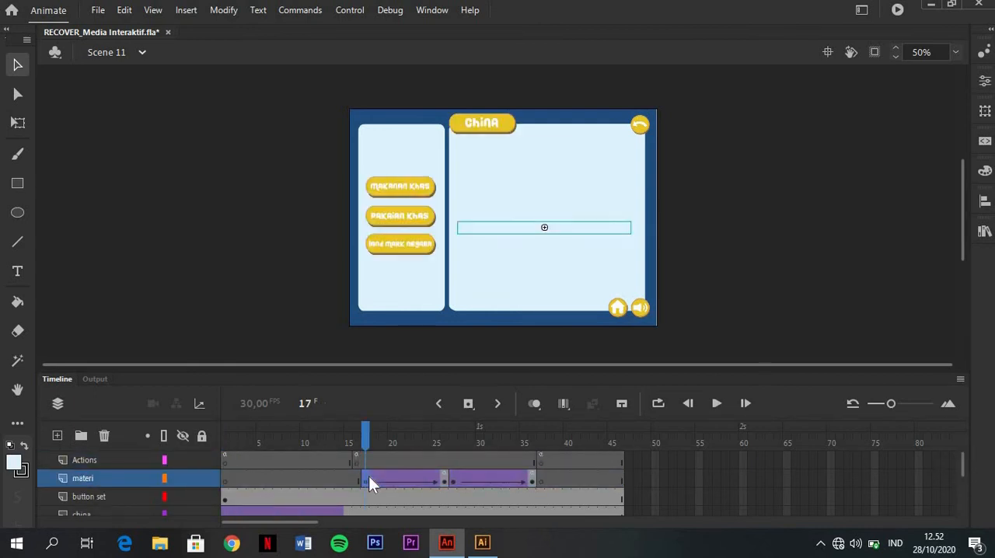
left_click(454, 480)
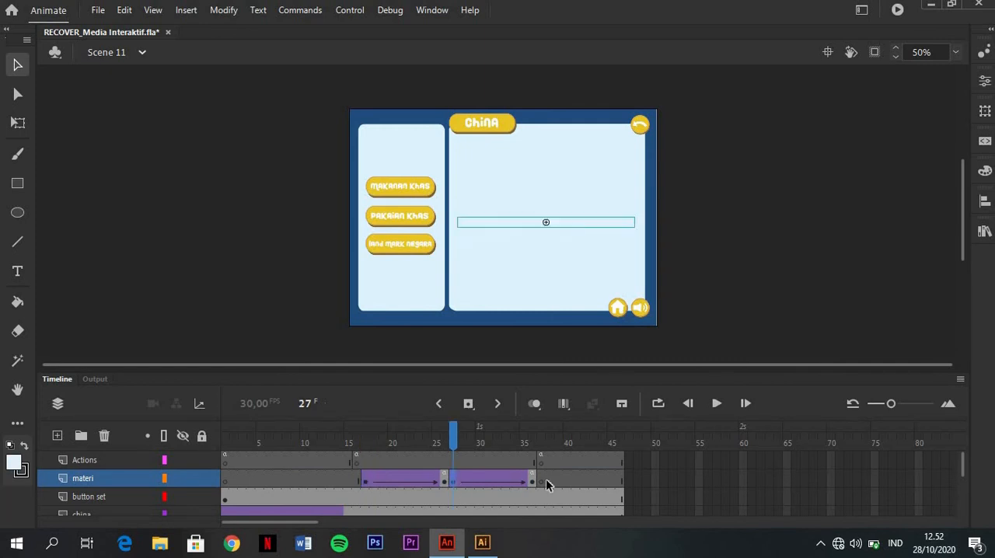
left_click(367, 480)
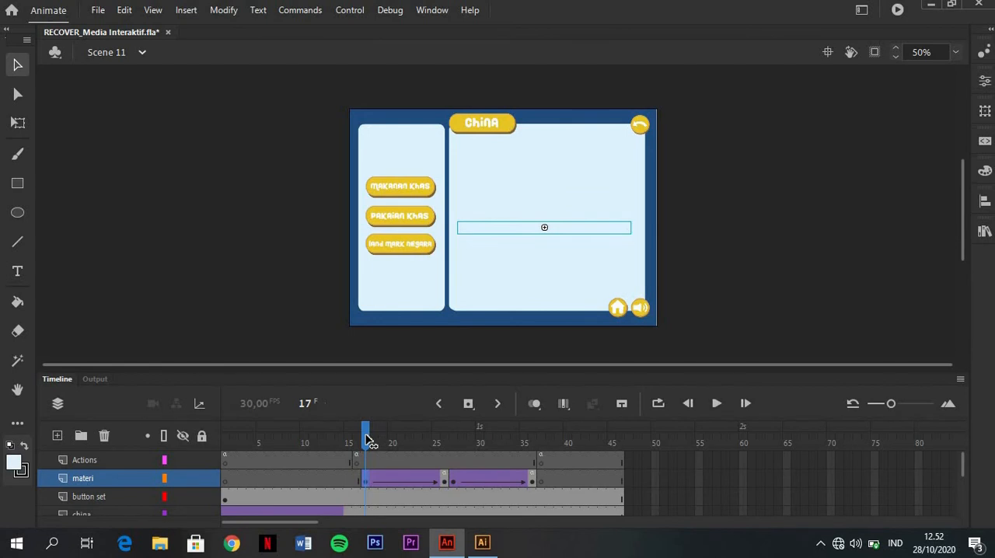
left_click_drag(371, 441, 545, 450)
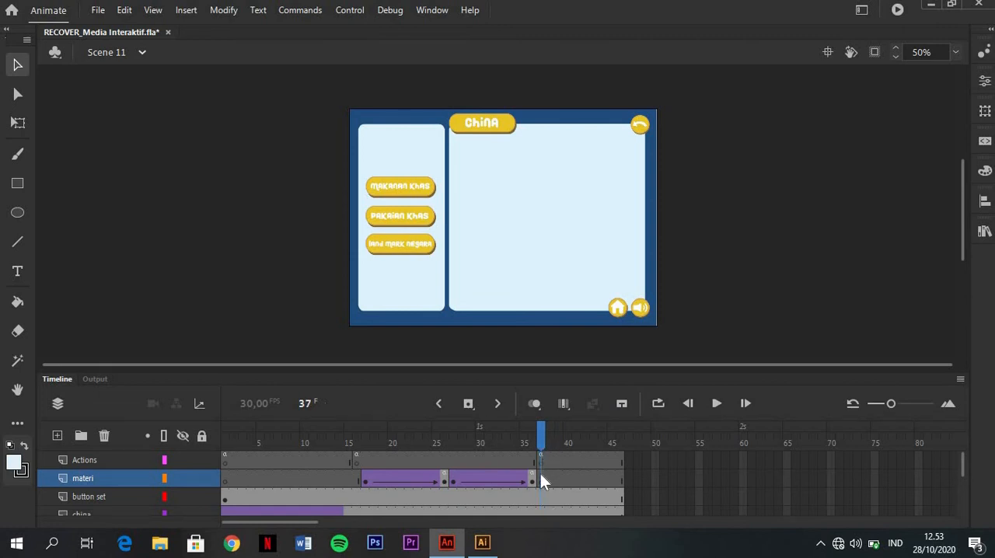
Copy the Great Wall picture and its text from Illustrator and paste them as a bitmap at frame 37 of the materi layer
left_click(540, 475)
mouse_move(484, 542)
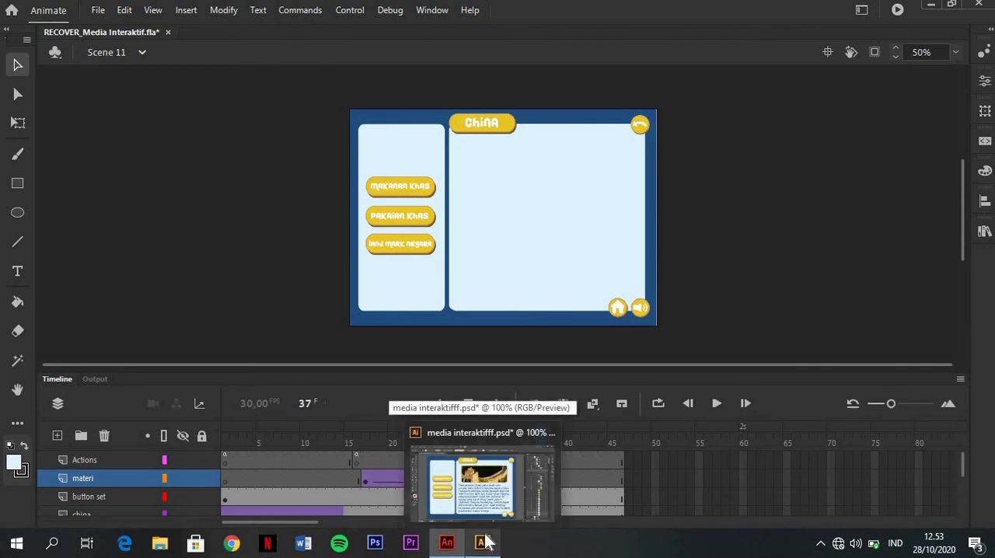
left_click(484, 542)
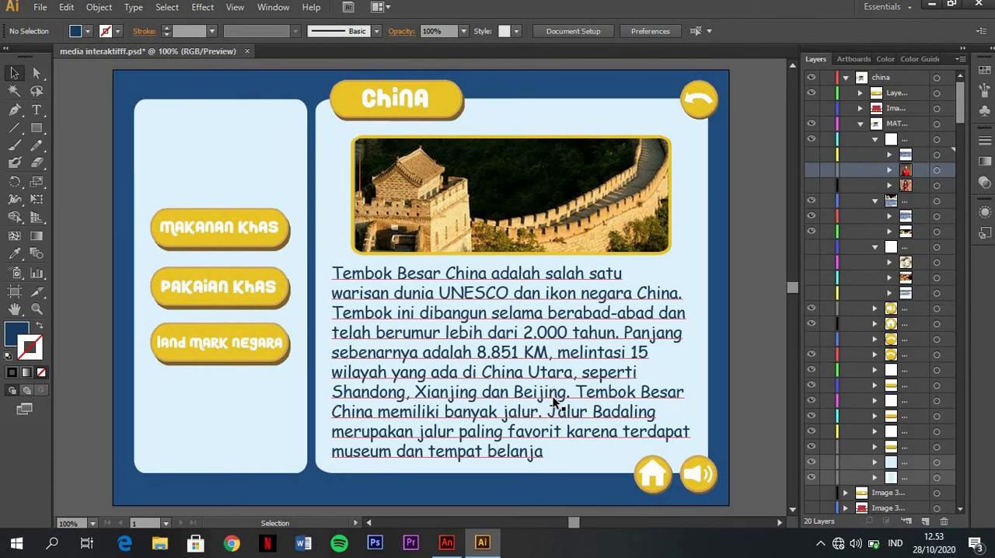
left_click(536, 221)
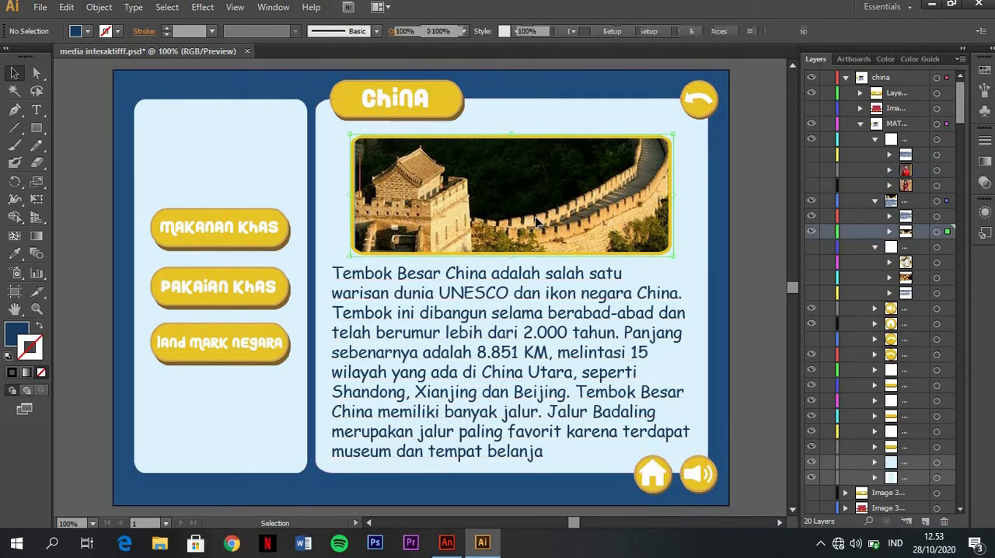
left_click(526, 317, "shift")
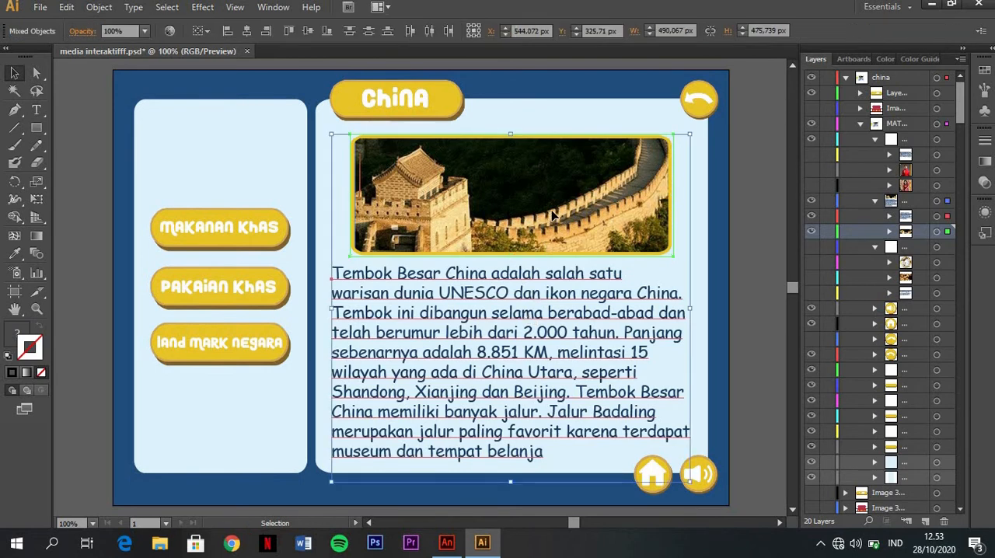
left_click_drag(630, 294, 543, 221)
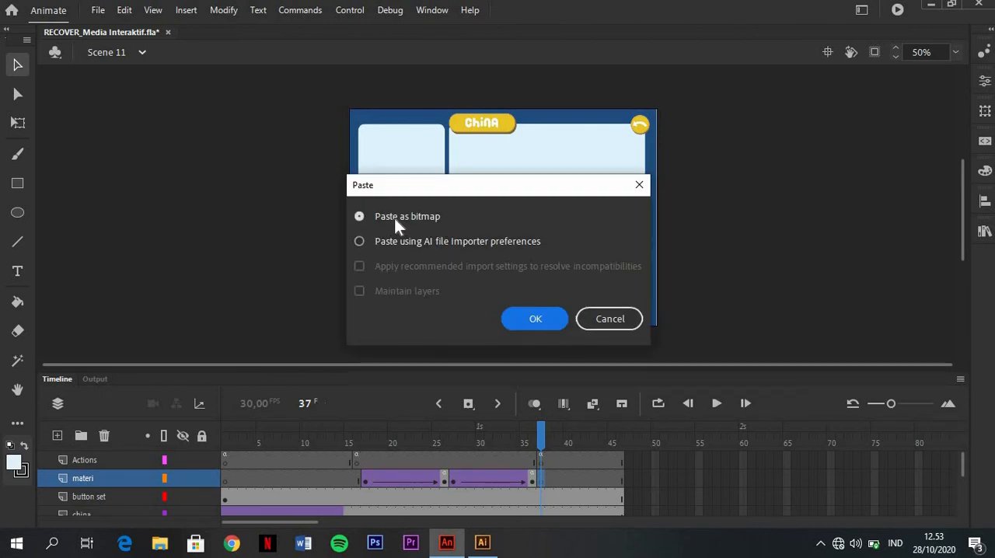
left_click(536, 322)
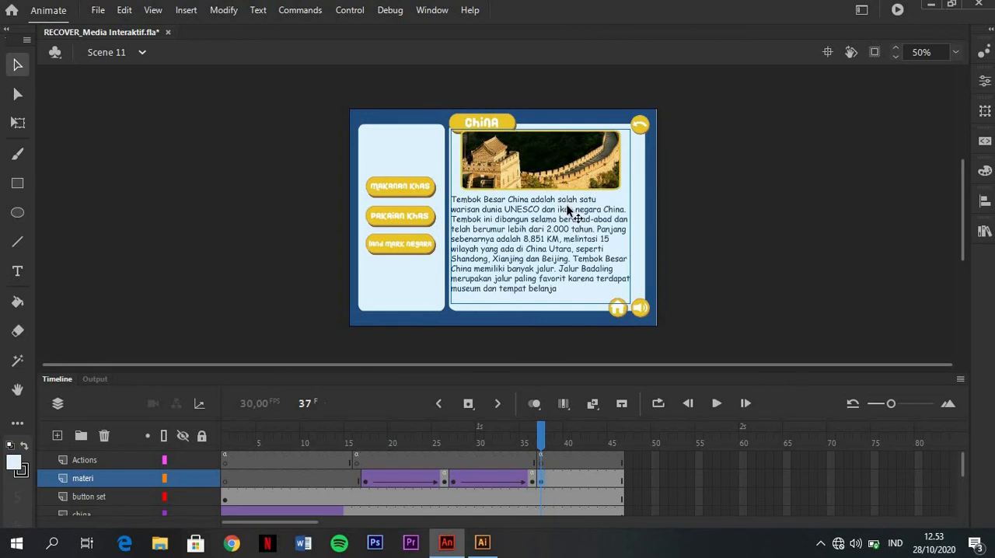
Position the pasted Great Wall bitmap inside the large content panel, below the China title
left_click_drag(562, 204, 563, 207)
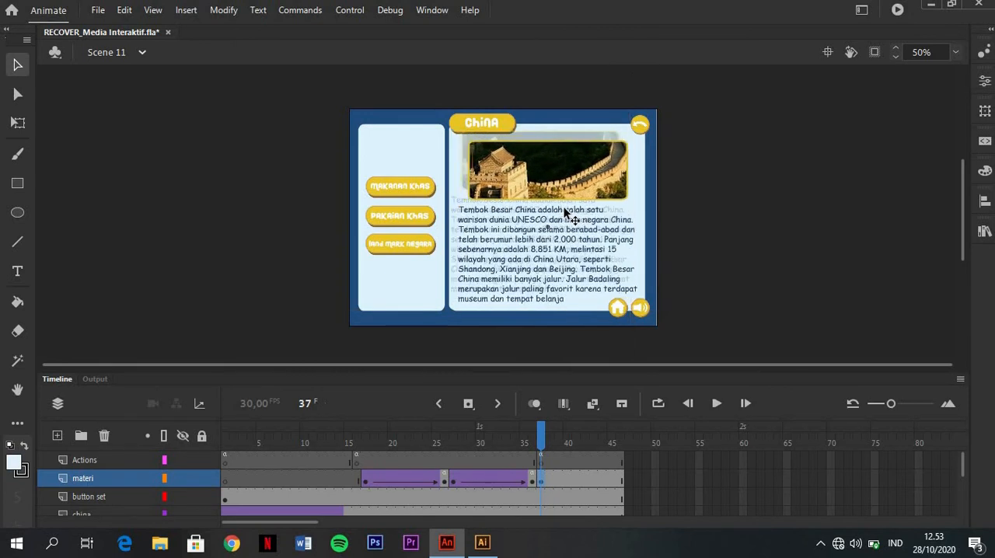
key("Left")
key("Left")
key("Left")
key("Left")
key("Up")
key("Up")
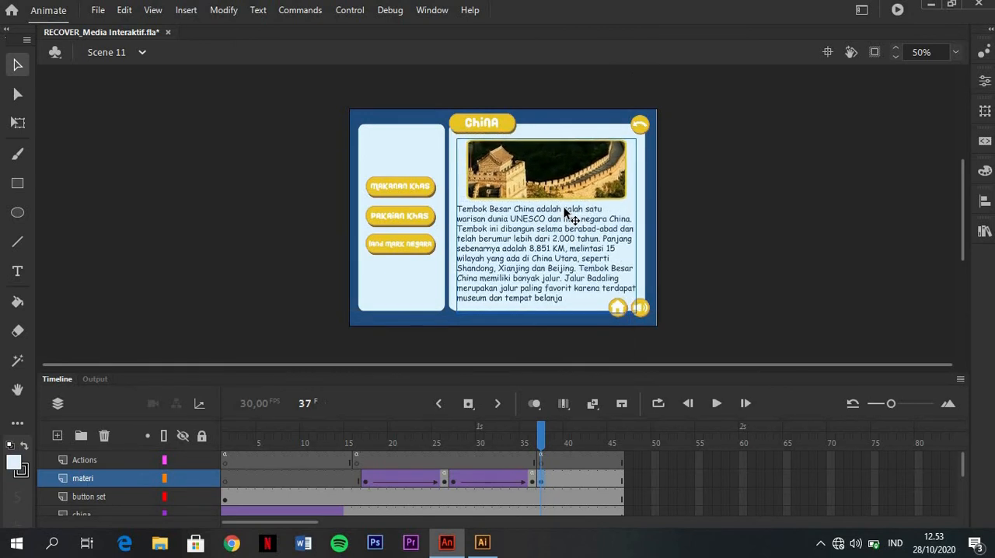
key("Left")
key("Left")
key("Left")
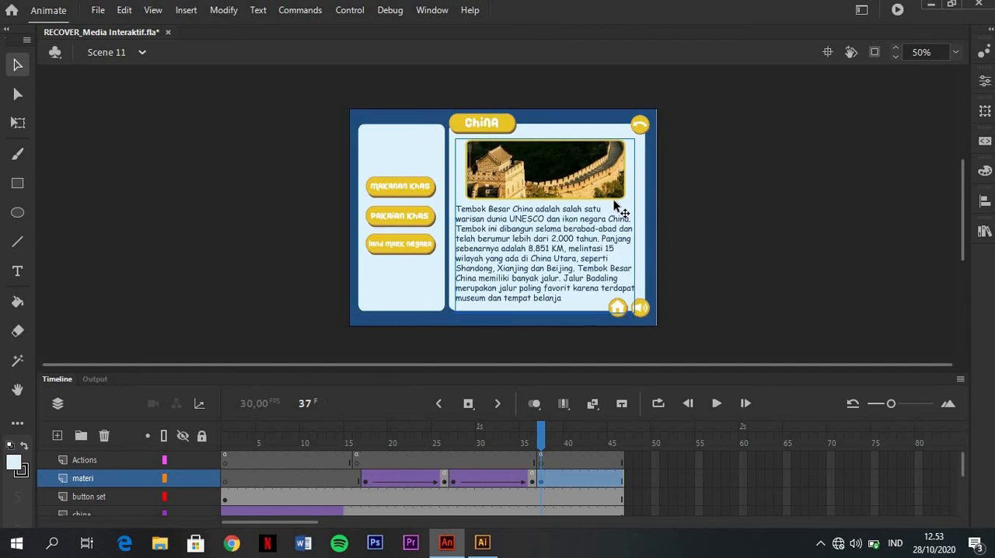
Convert the Great Wall bitmap at frame 37 into a Graphic symbol, keeping the default name Symbol 70
right_click(614, 201)
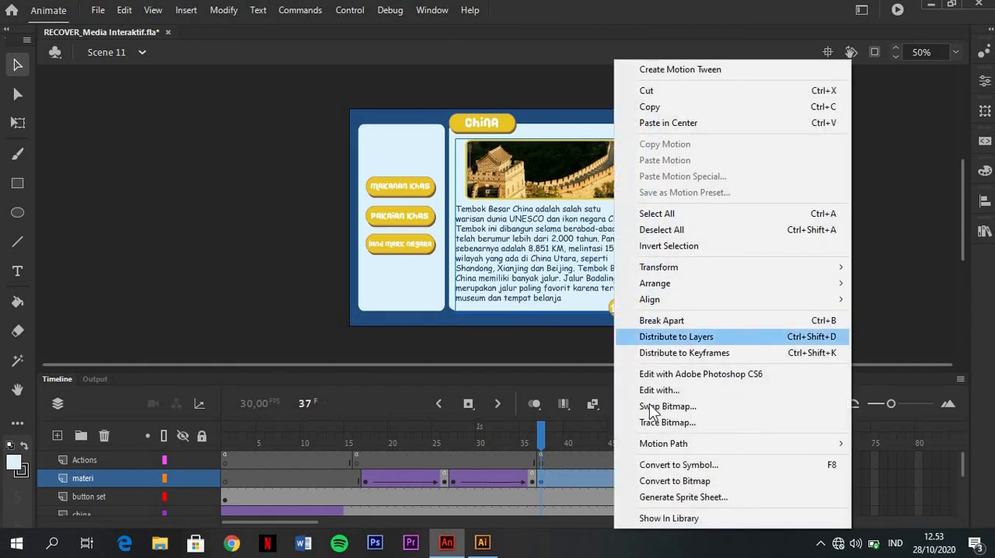
left_click(668, 458)
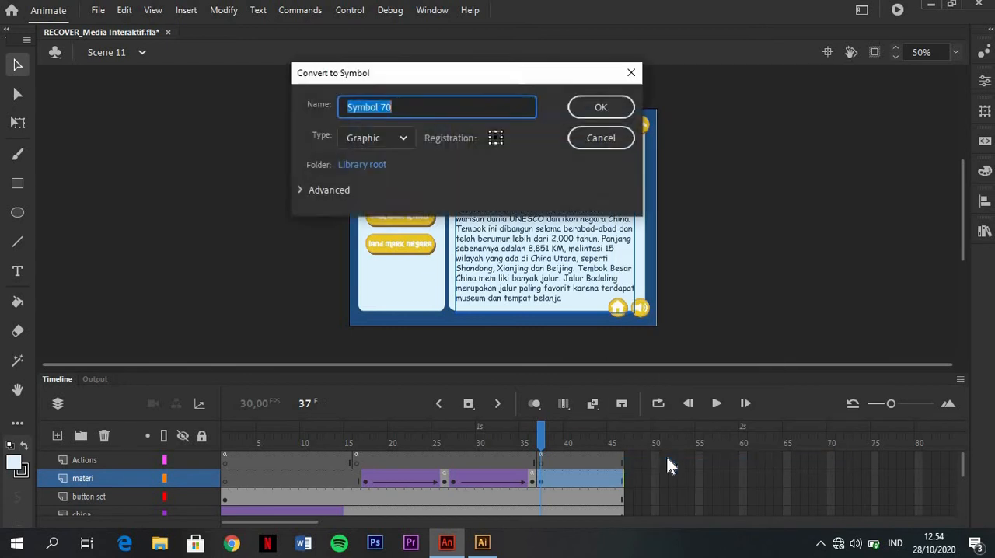
left_click(392, 133)
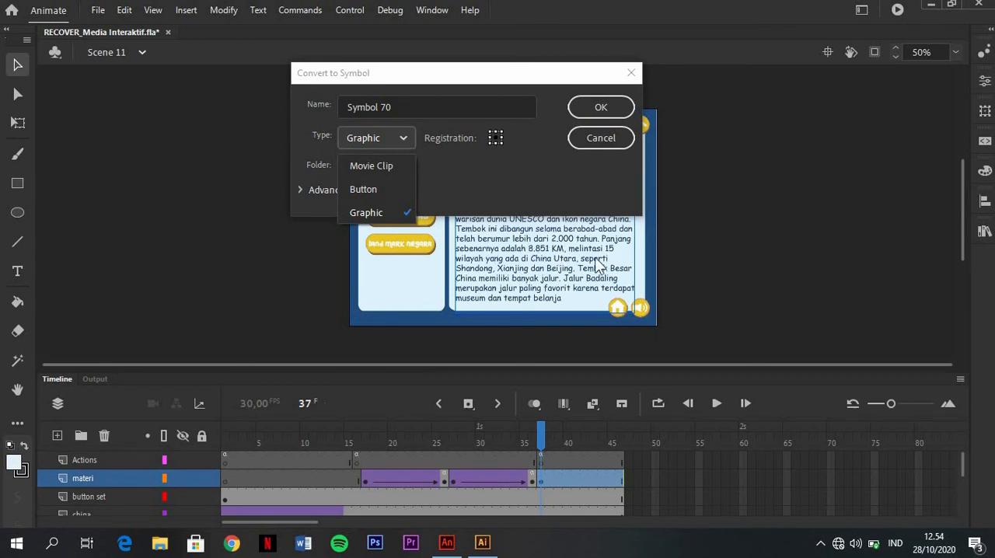
left_click(380, 214)
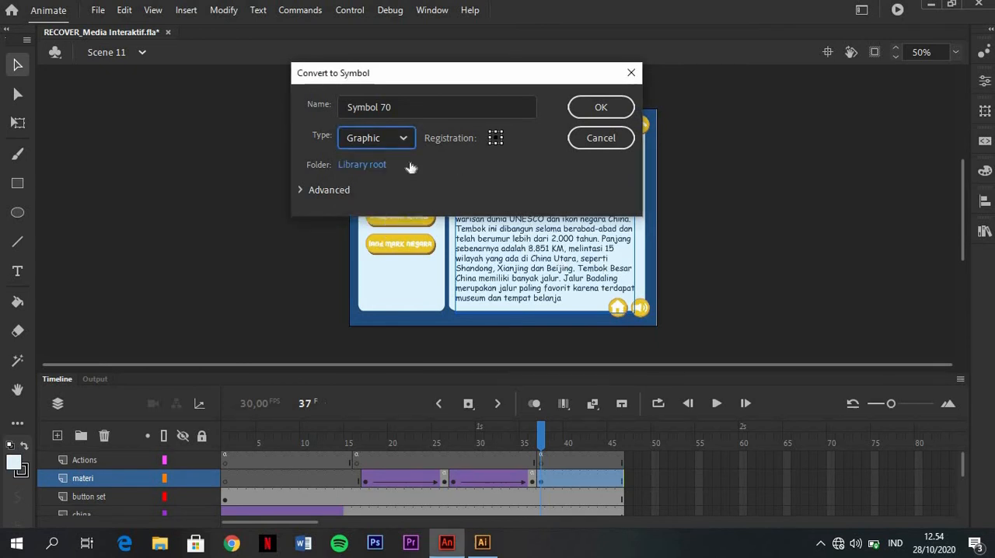
left_click(601, 109)
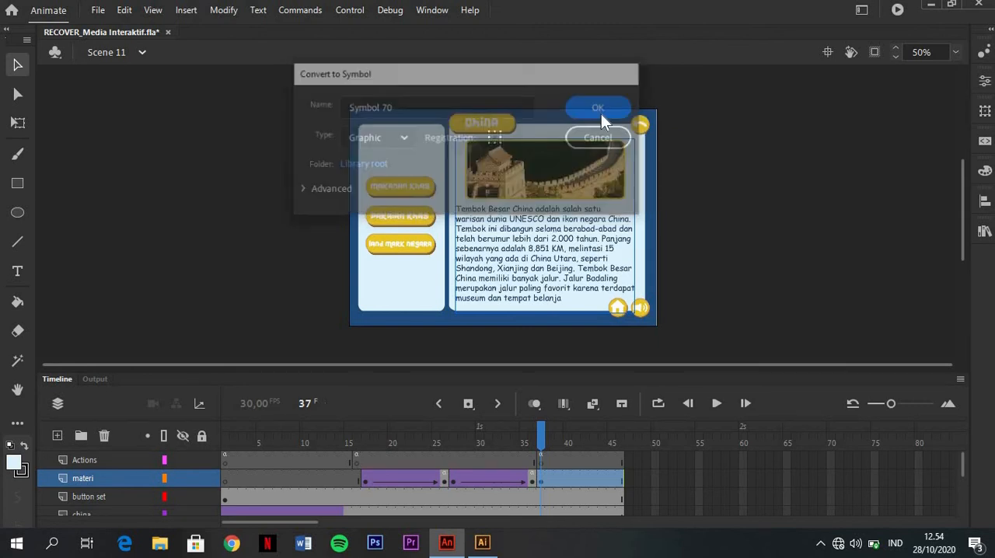
Insert a keyframe at frame 46 of the materi layer for the Great Wall symbol
left_click(623, 479)
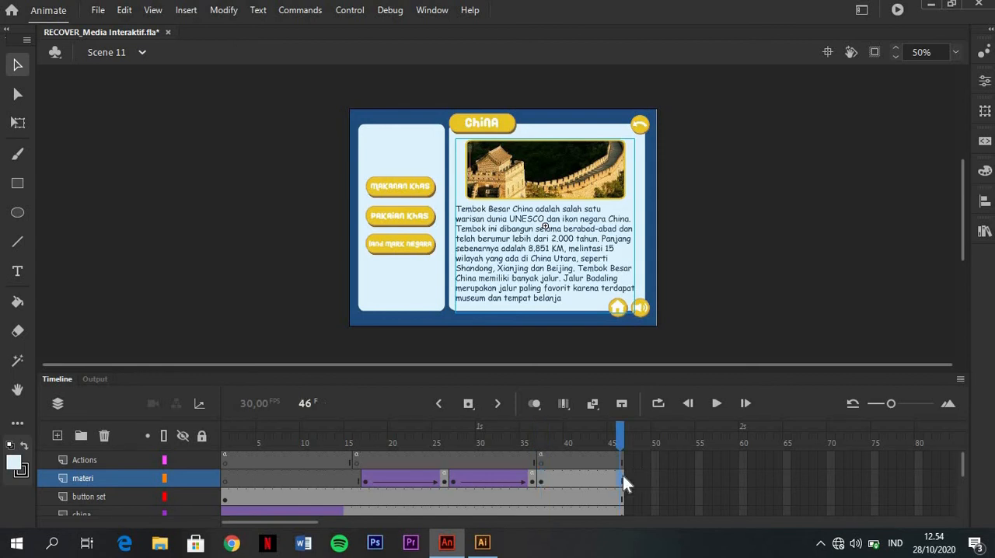
right_click(623, 479)
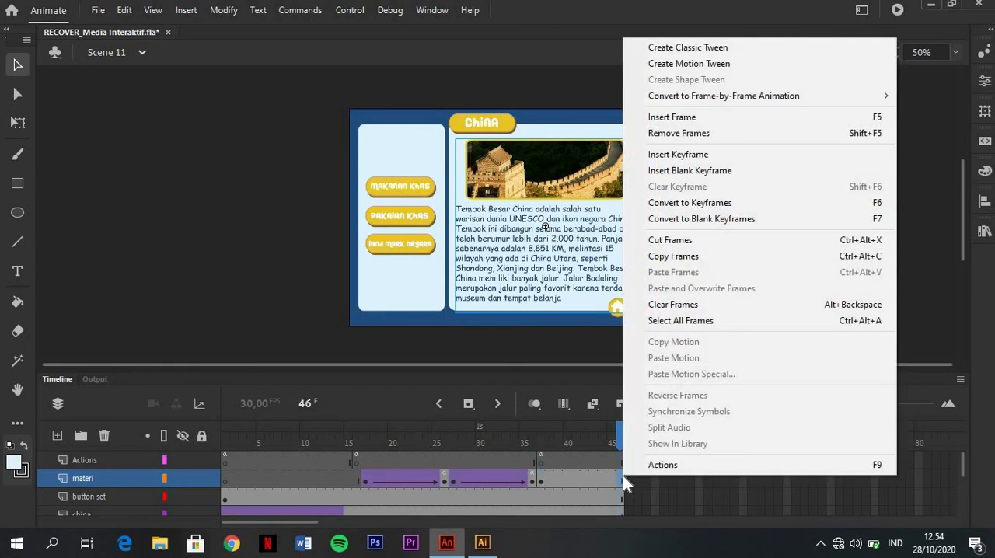
left_click(779, 152)
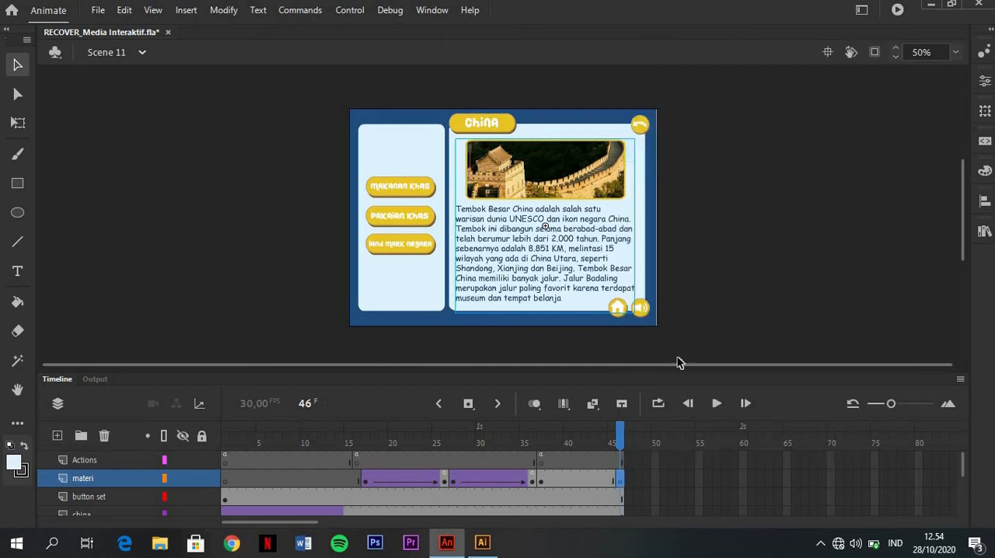
mouse_move(622, 433)
left_mouse_down()
mouse_move(542, 433)
mouse_move(631, 433)
mouse_move(553, 433)
mouse_move(622, 436)
left_mouse_up()
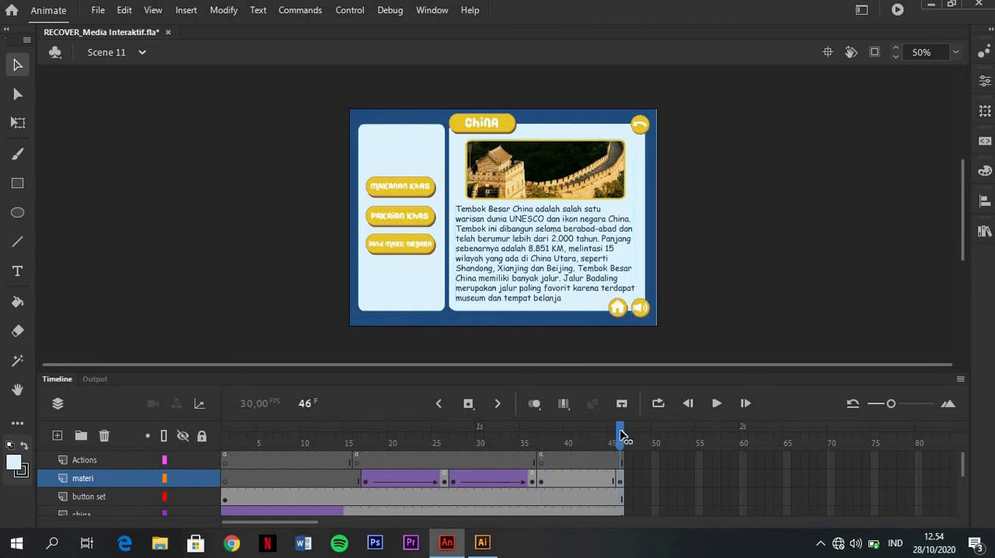
Create a classic tween between frames 37 and 46 of the materi layer
left_click(579, 482)
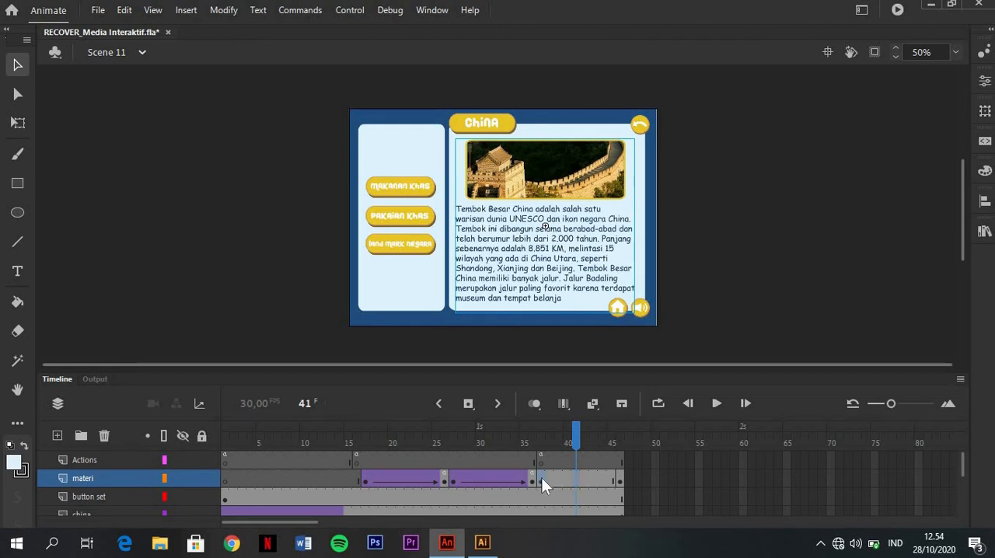
left_click(541, 479)
left_click(621, 477)
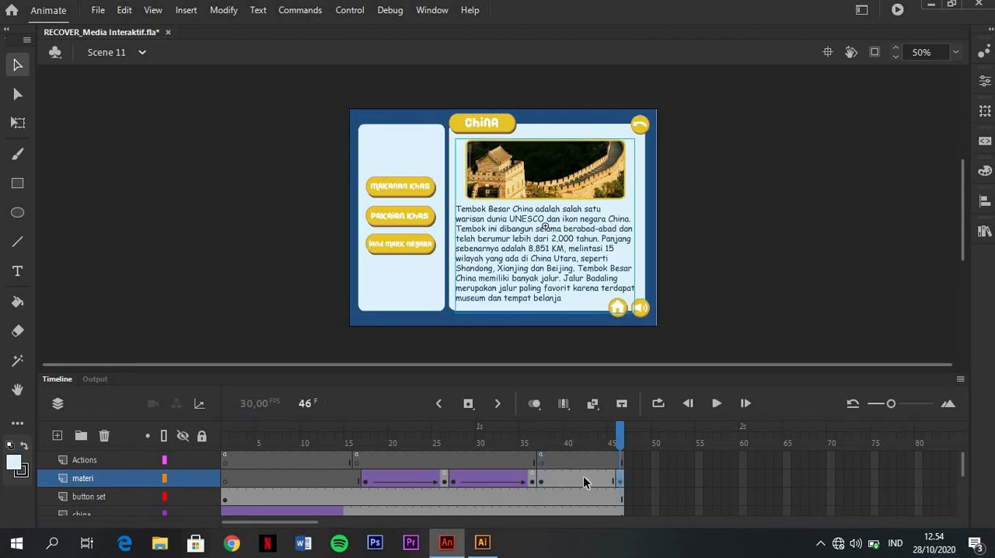
left_click(584, 476)
right_click(584, 477)
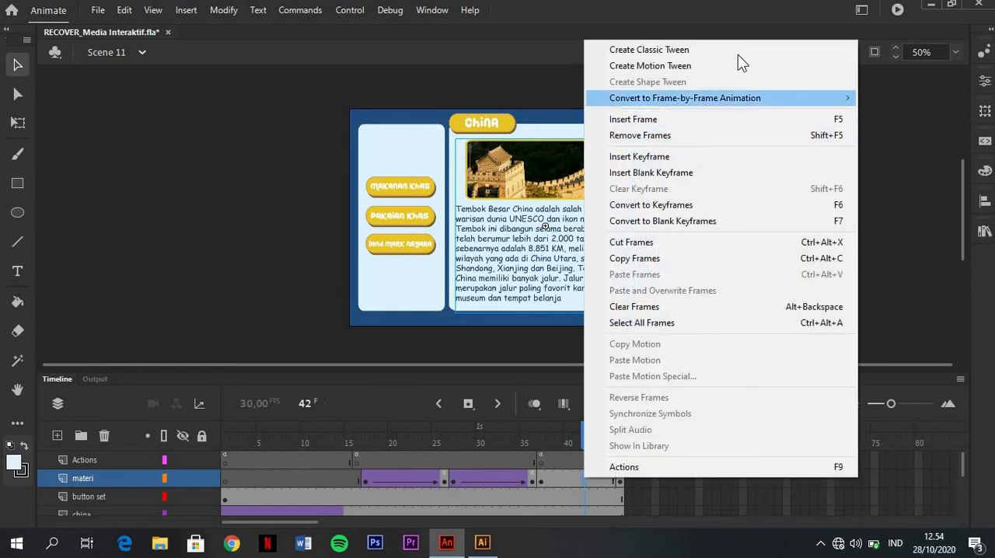
left_click(738, 50)
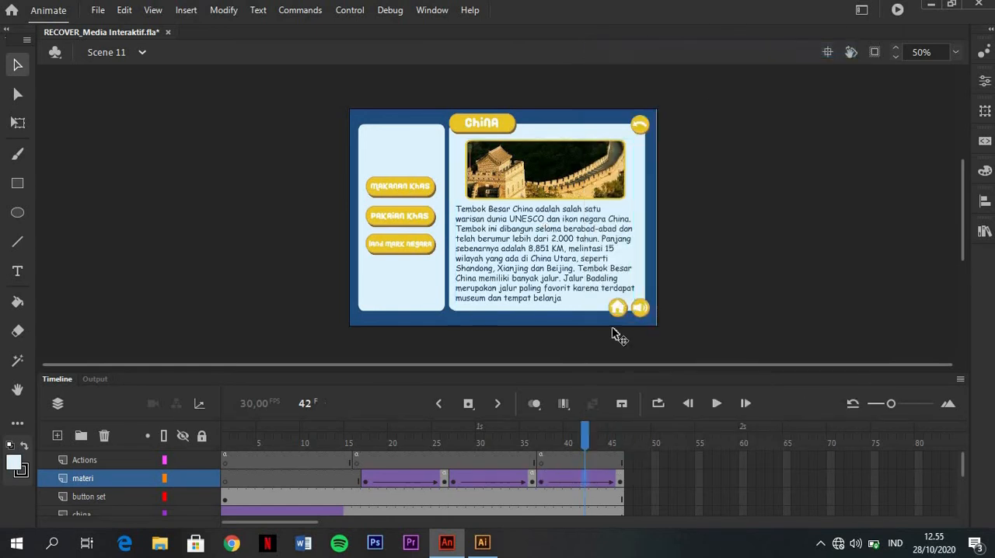
Squash the Great Wall symbol at frame 37 vertically about its centre to a thin strip about 24 px high
left_click_drag(584, 431, 546, 431)
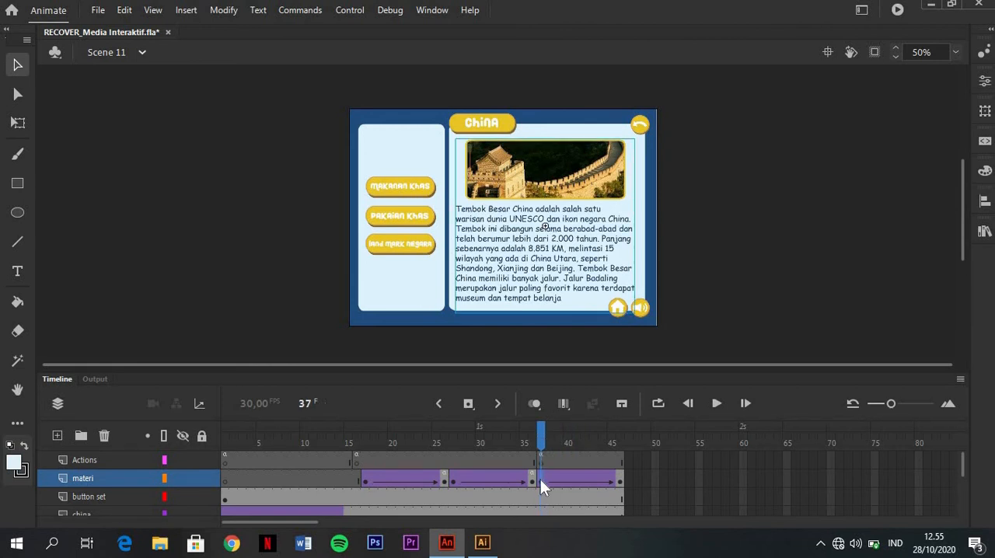
left_click(16, 128)
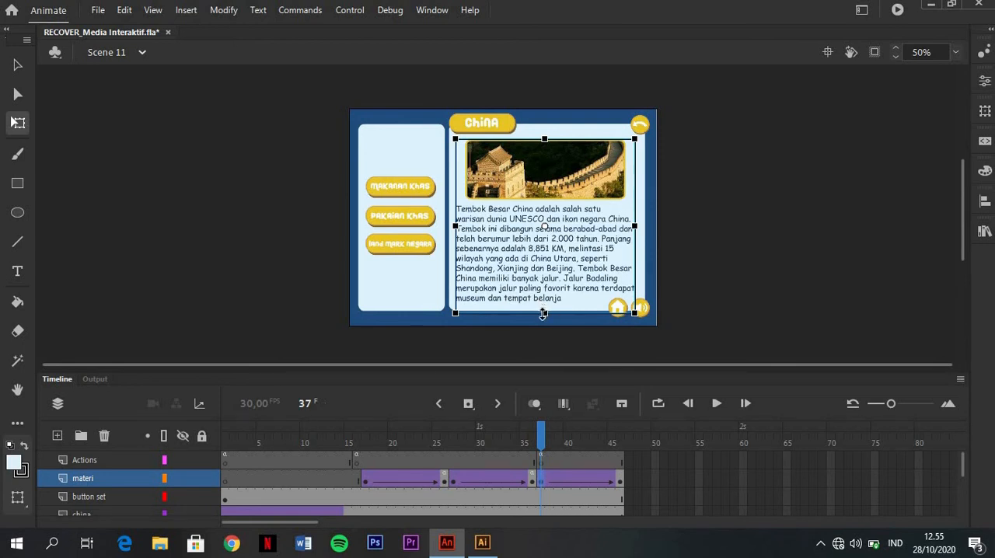
left_click_drag(543, 313, 527, 230)
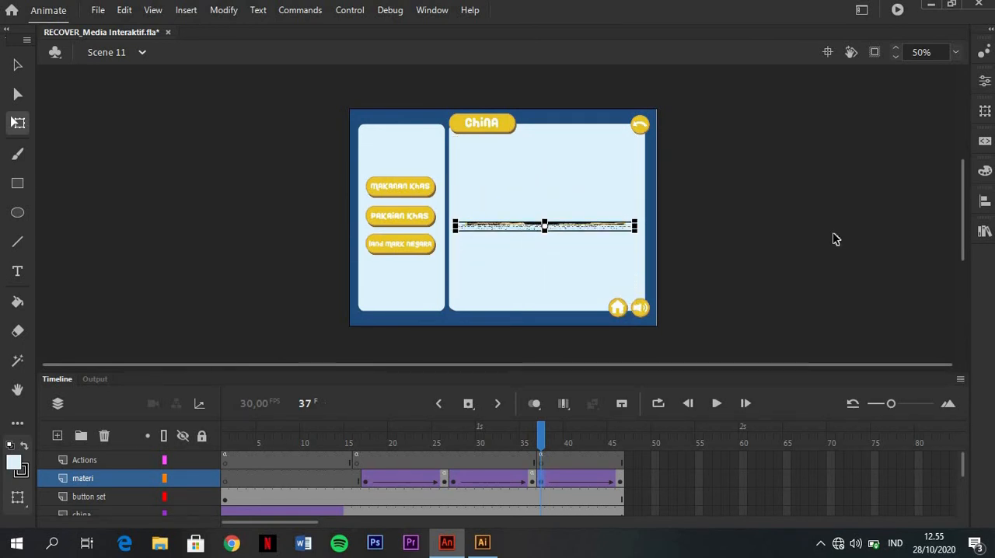
Set the squashed symbol's alpha to 0% at frame 37 and preview the tween through to frame 46
left_click(986, 83)
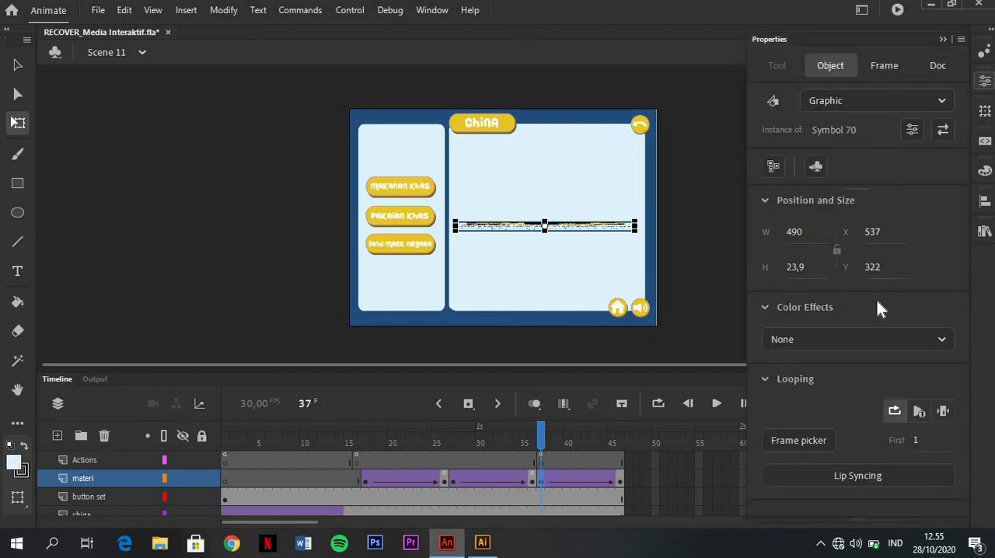
left_click(877, 342)
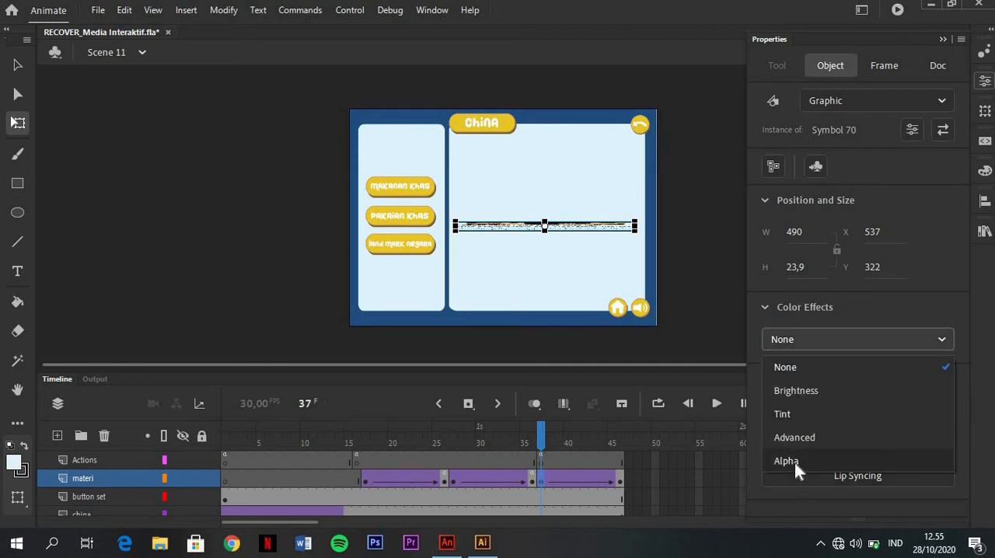
left_click(795, 462)
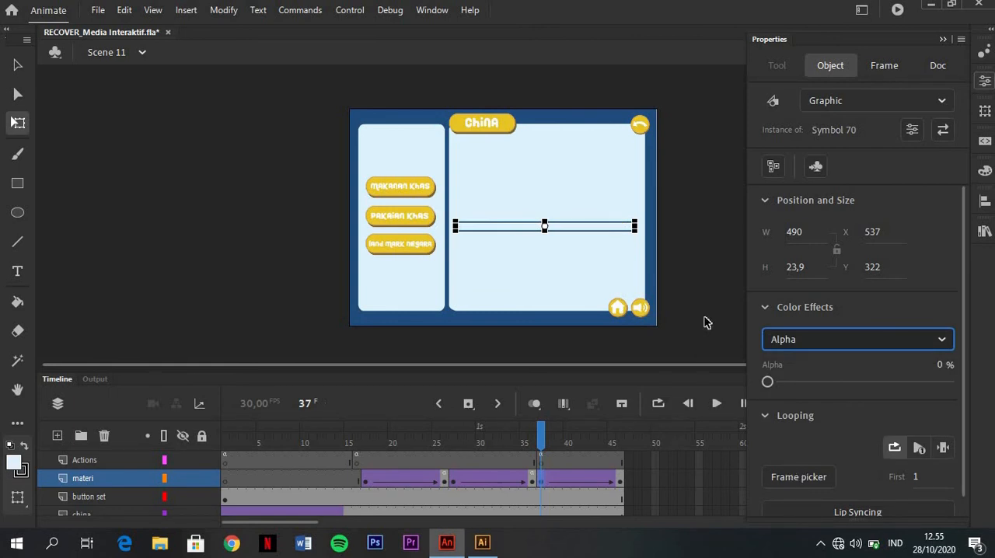
left_click(706, 322)
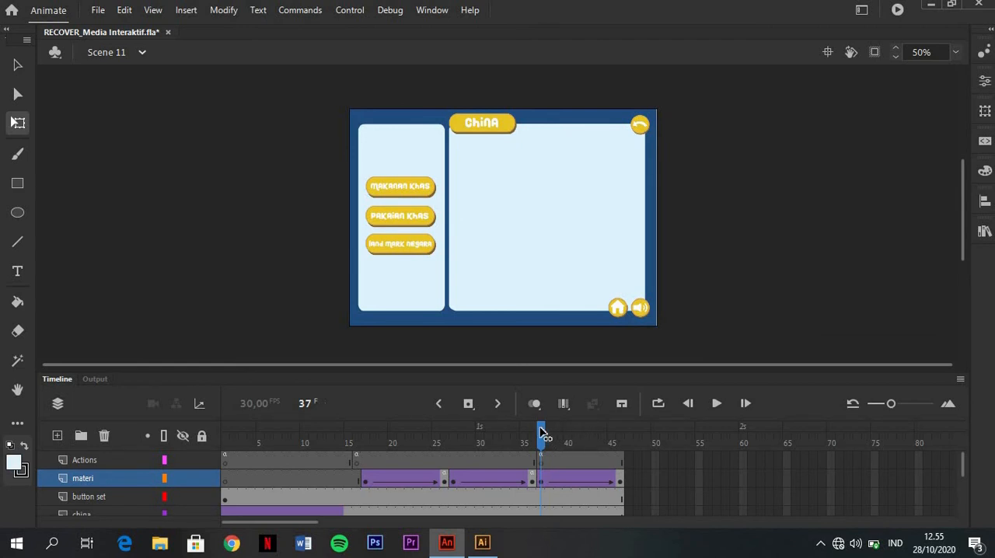
mouse_move(543, 433)
left_mouse_down()
mouse_move(622, 445)
mouse_move(545, 447)
left_mouse_up()
left_click_drag(542, 437, 622, 451)
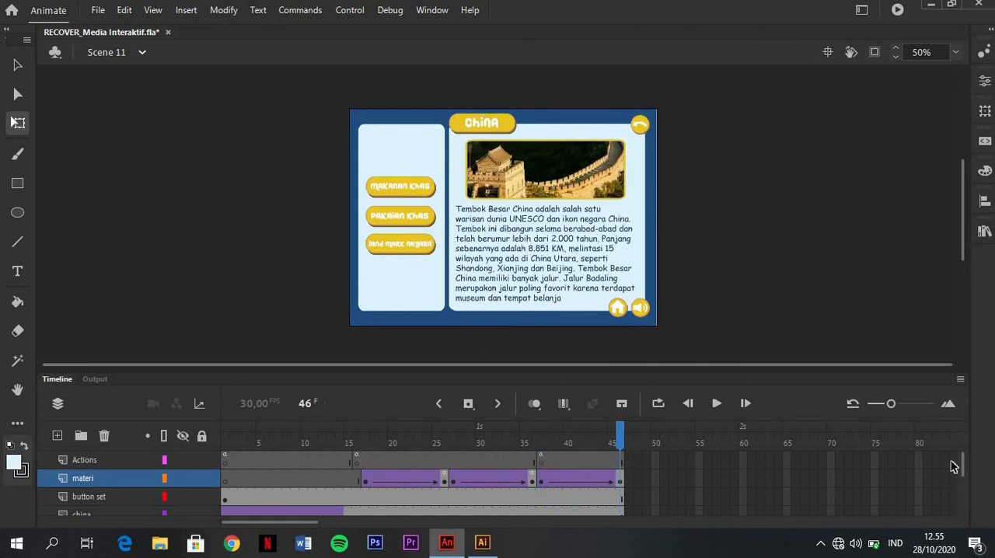
Add the Click to Go to Frame and Play code snippet to the land mark negara button at frame 16
scroll(959, 473, "down", 3)
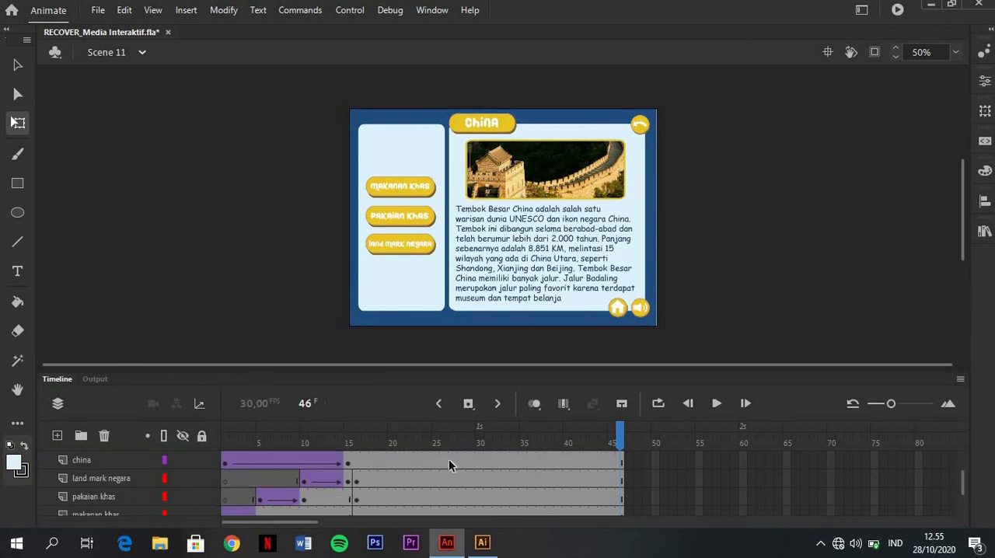
left_click(355, 477)
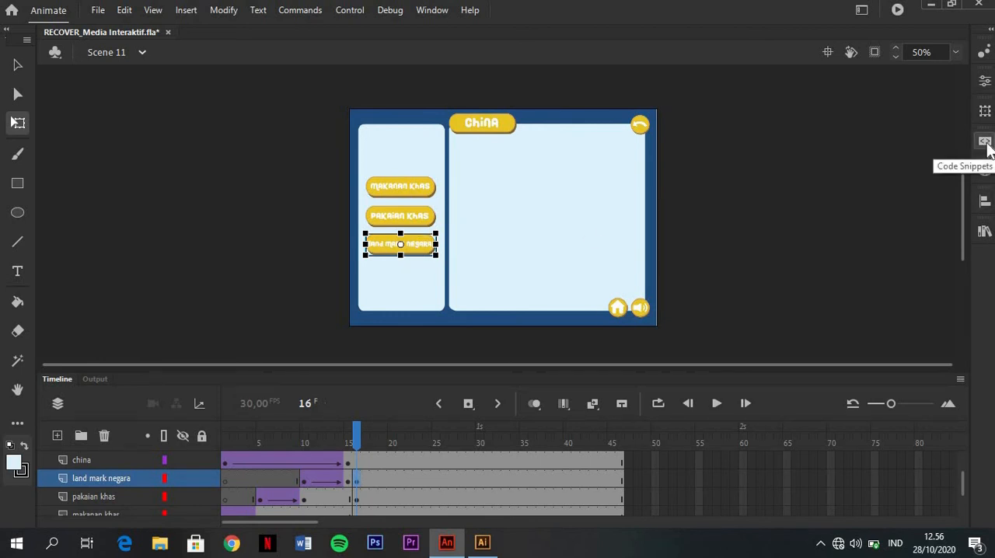
left_click(985, 143)
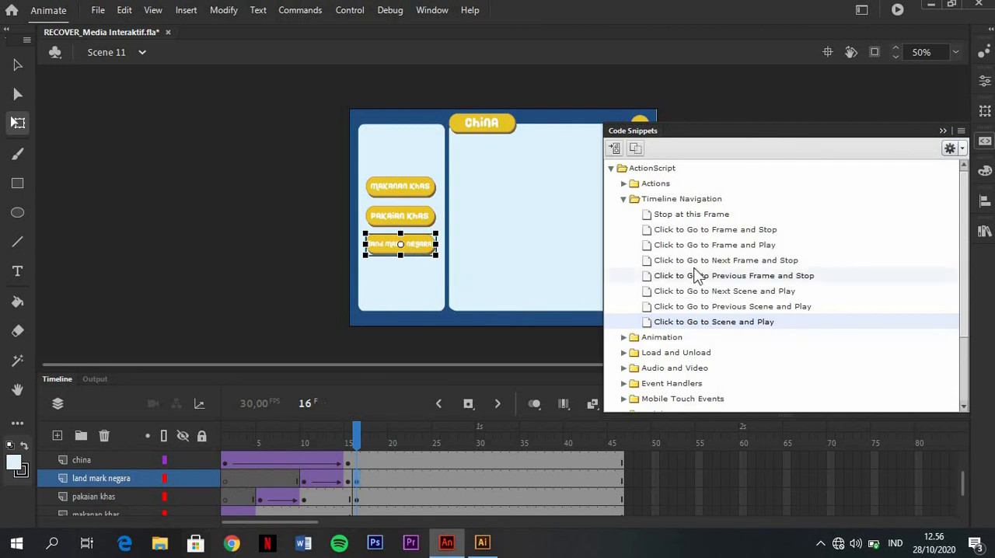
left_click(719, 248)
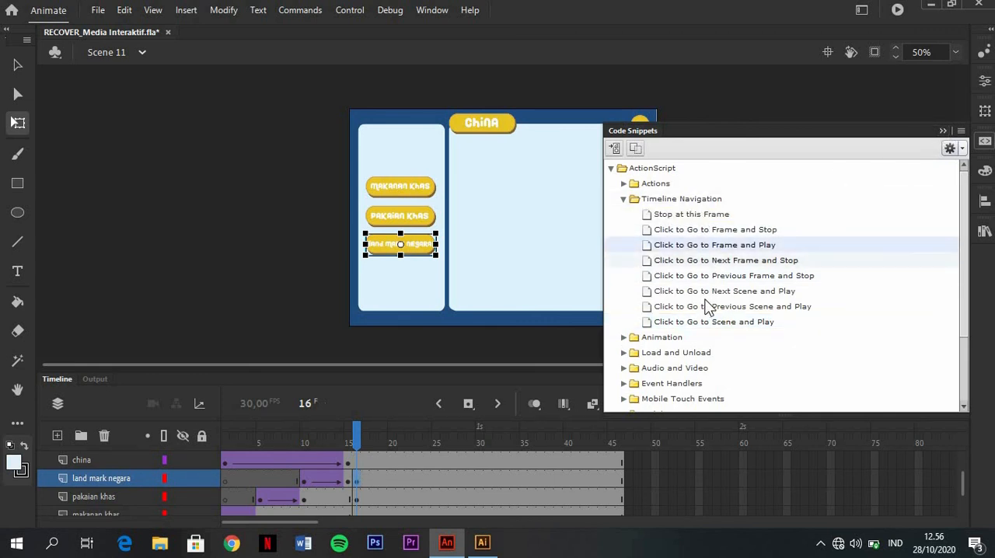
double_click(723, 250)
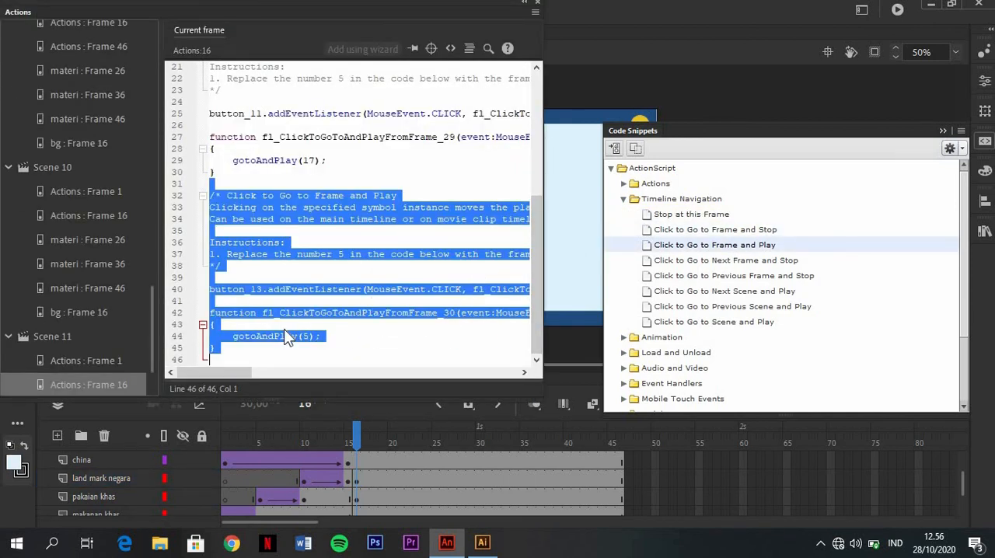
Change the new snippet's target to gotoAndPlay(37) and close the script editor
left_click(308, 336)
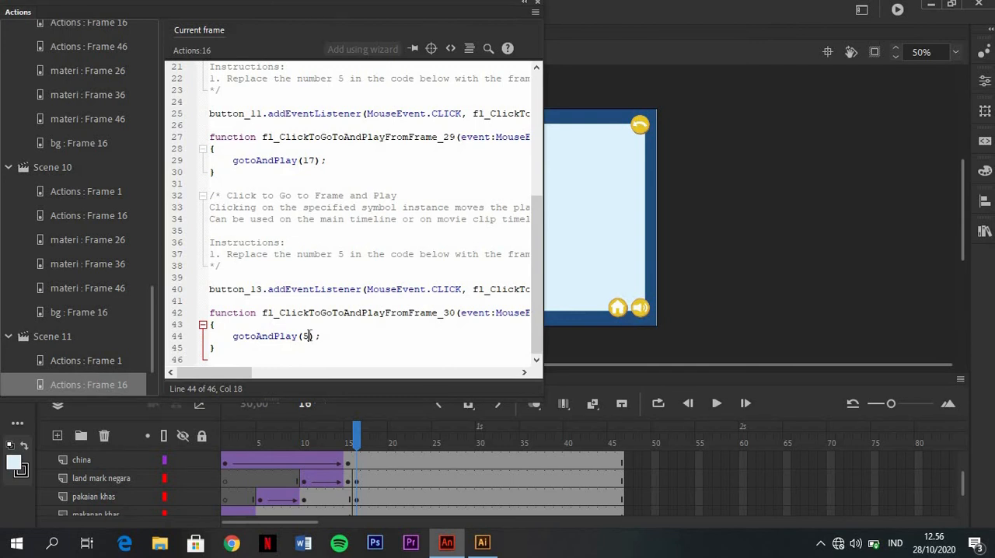
key("BackSpace")
type("37")
left_click(535, 4)
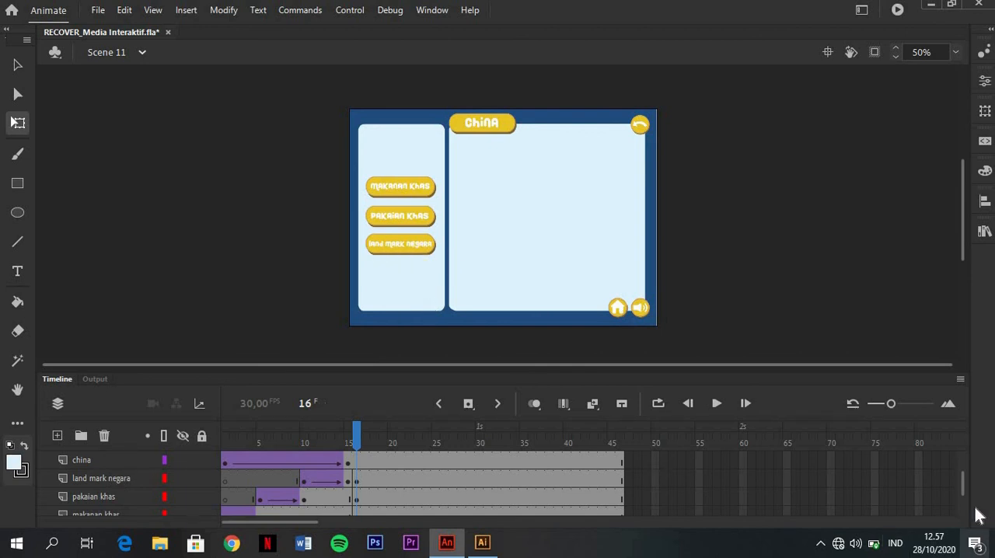
Add the script this.stop(); to the materi layer's keyframe at frame 46 and close the script editor
left_click_drag(966, 490, 962, 465)
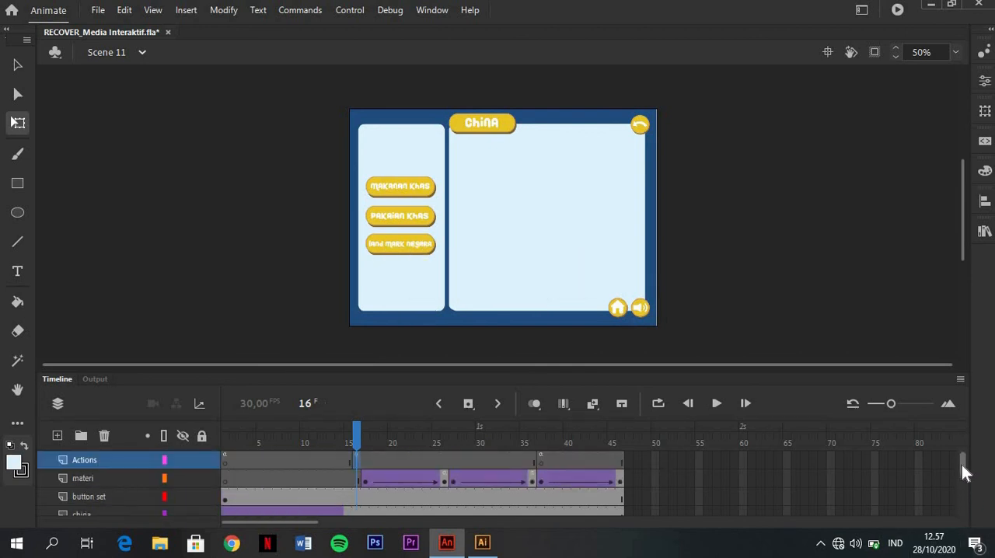
left_click(540, 441)
left_click_drag(570, 446, 622, 464)
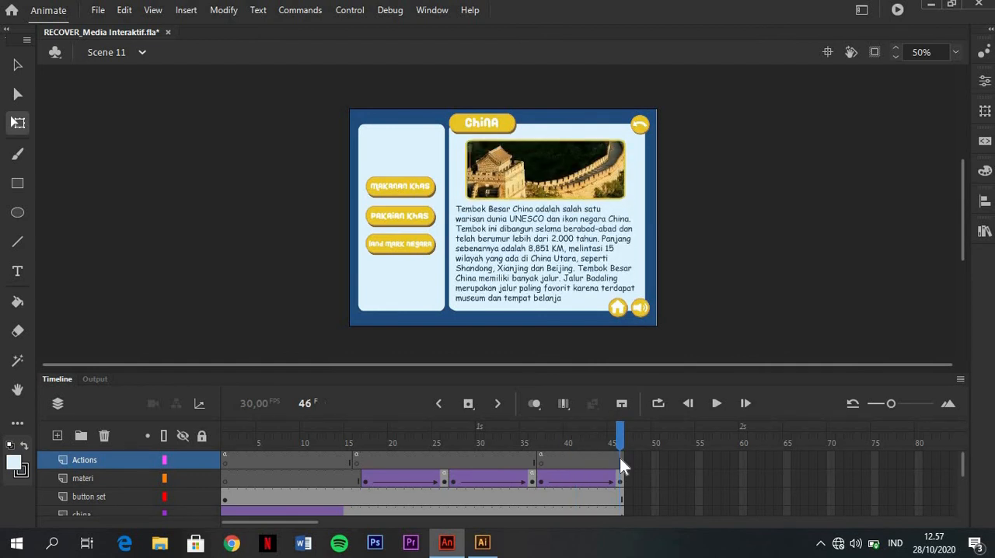
left_click(623, 480)
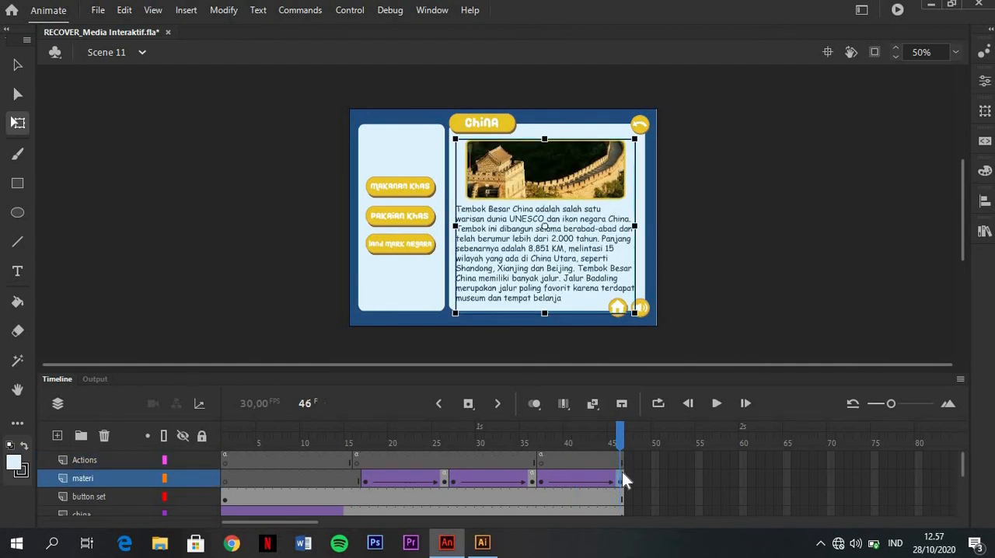
right_click(623, 473)
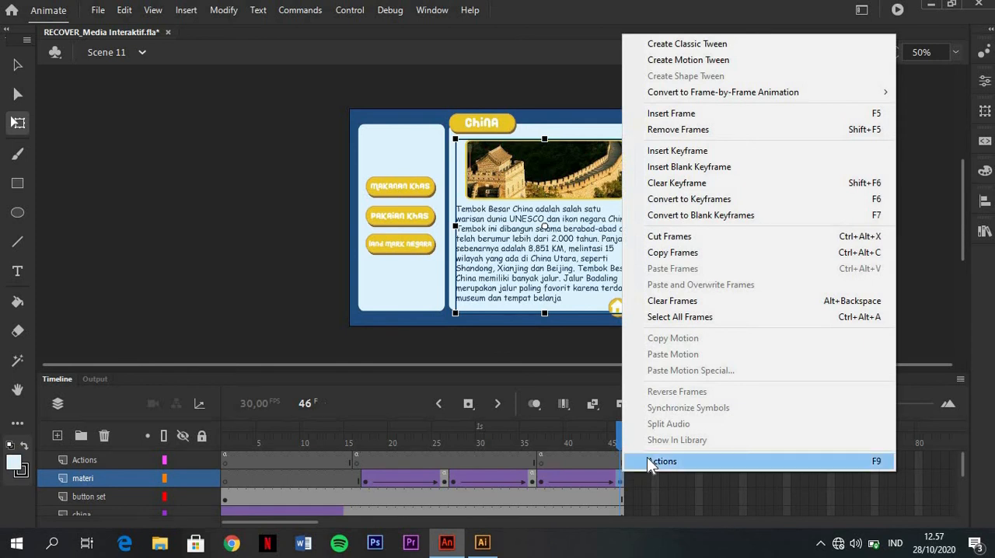
left_click(657, 461)
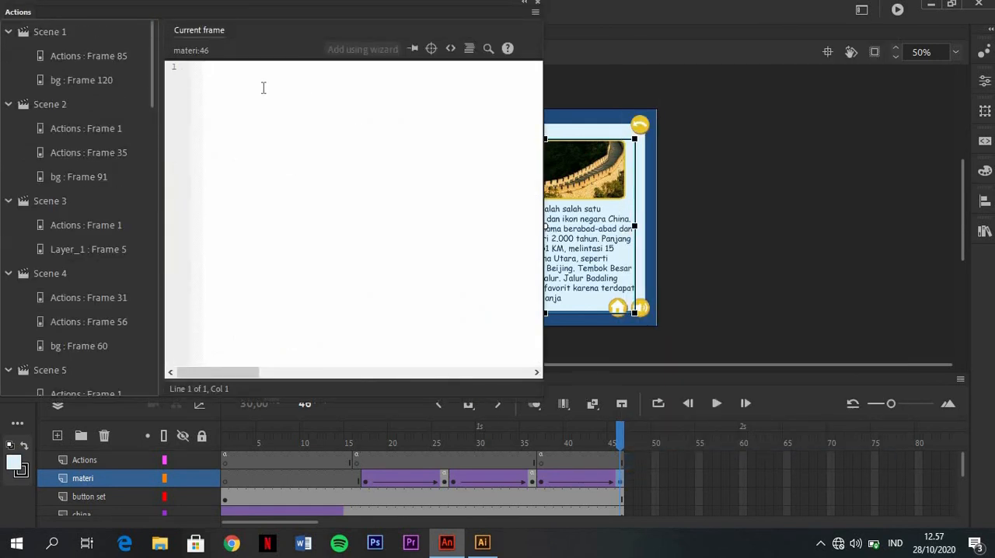
type("thi")
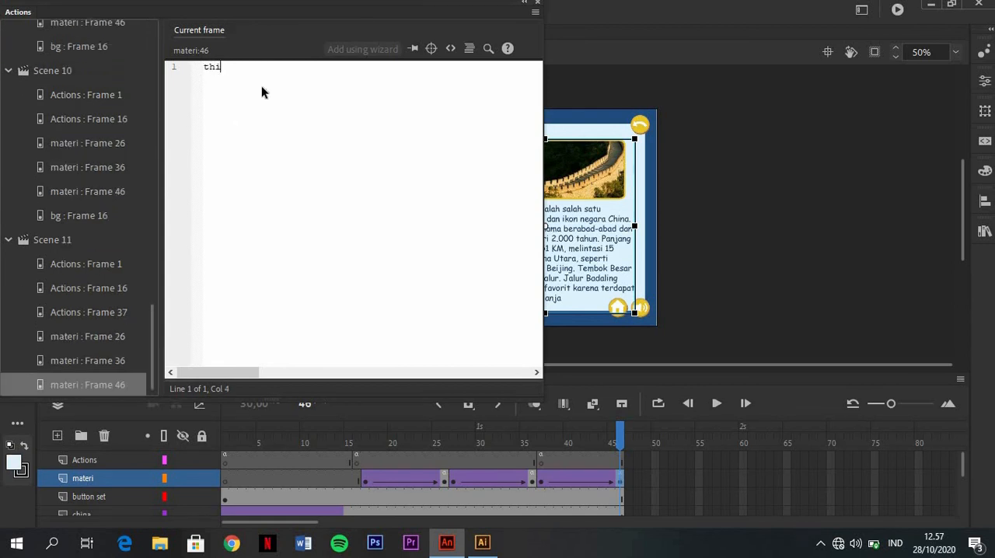
type("s.stop")
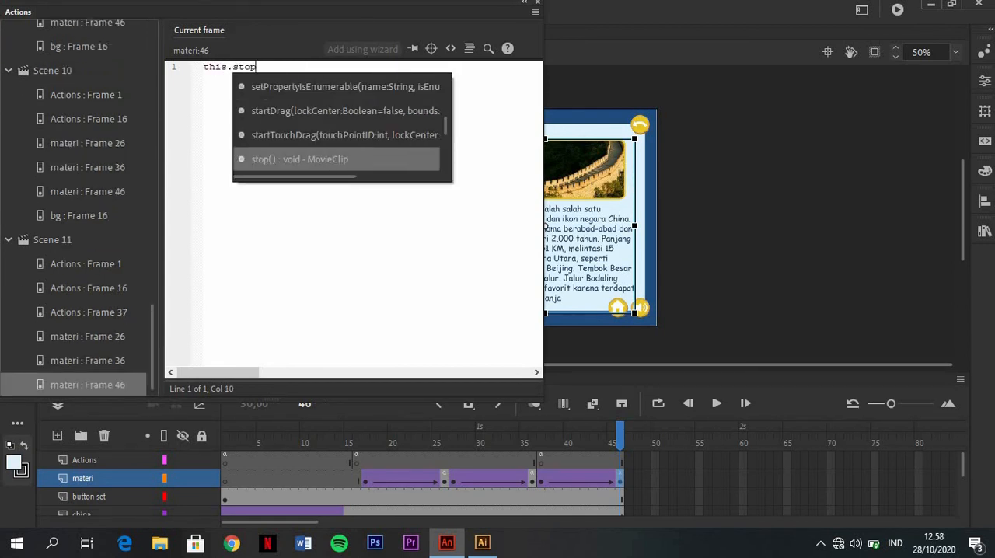
type("();")
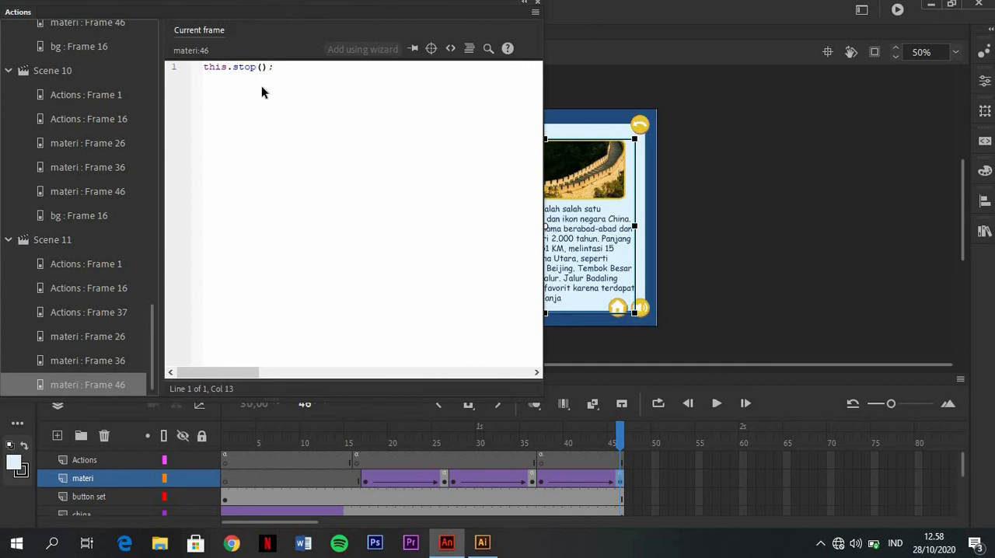
left_click(538, 5)
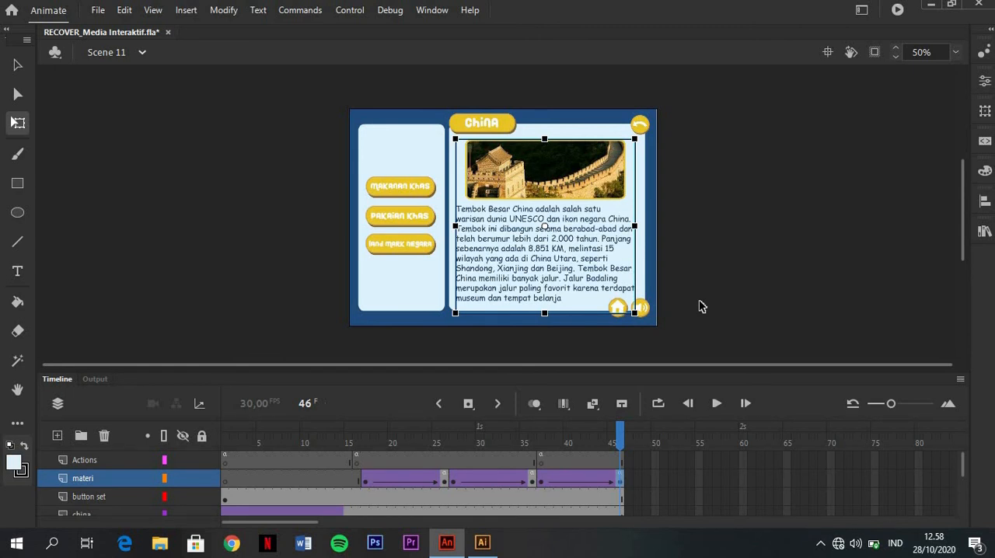
Test the movie, open the China page from the world map and try its makanan khas, pakaian khas and land mark negara buttons
key("ctrl+Return")
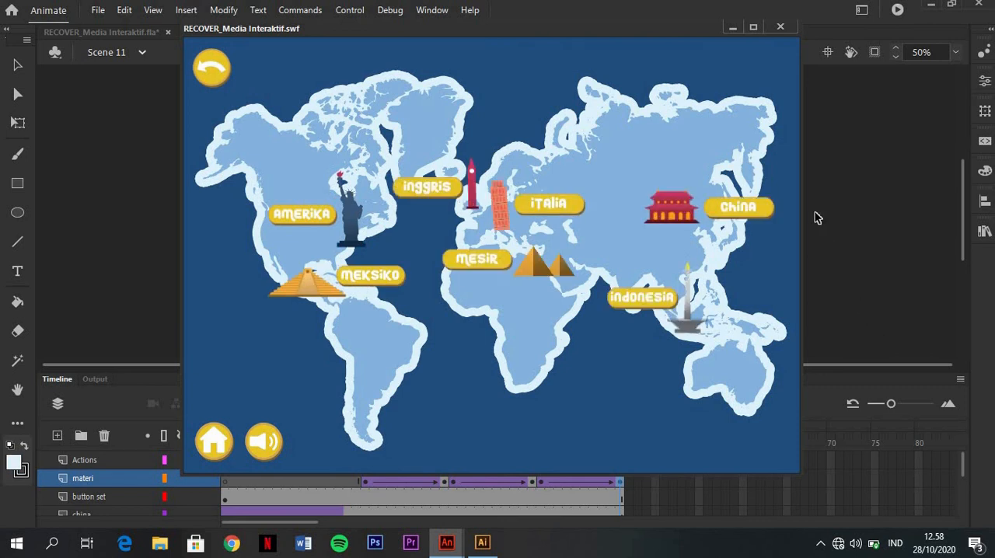
left_click(749, 223)
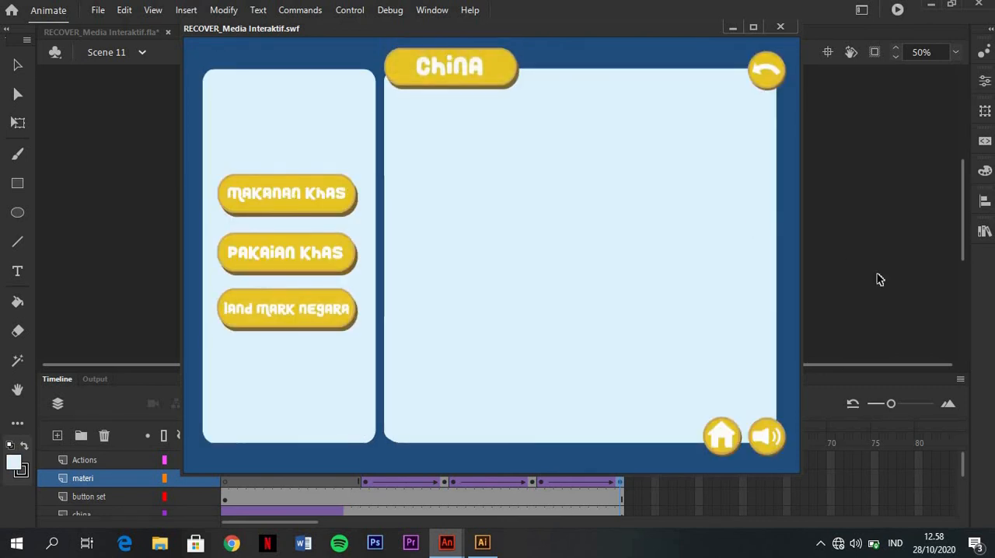
left_click(308, 318)
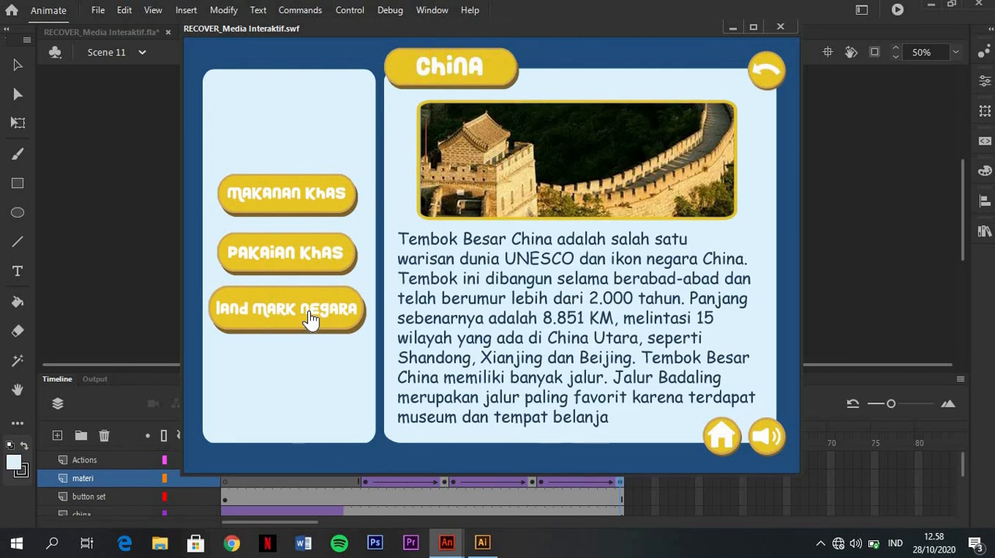
left_click(319, 267)
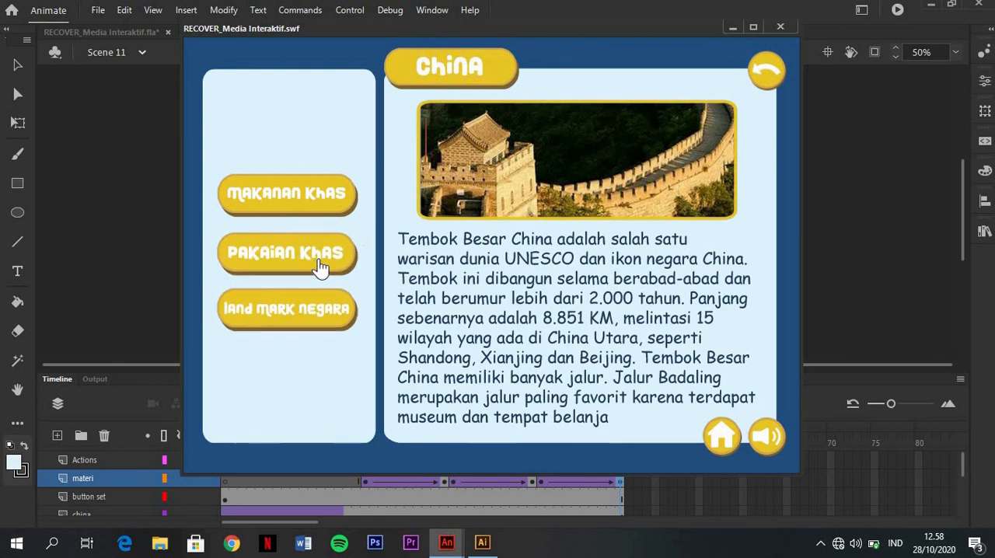
left_click(335, 211)
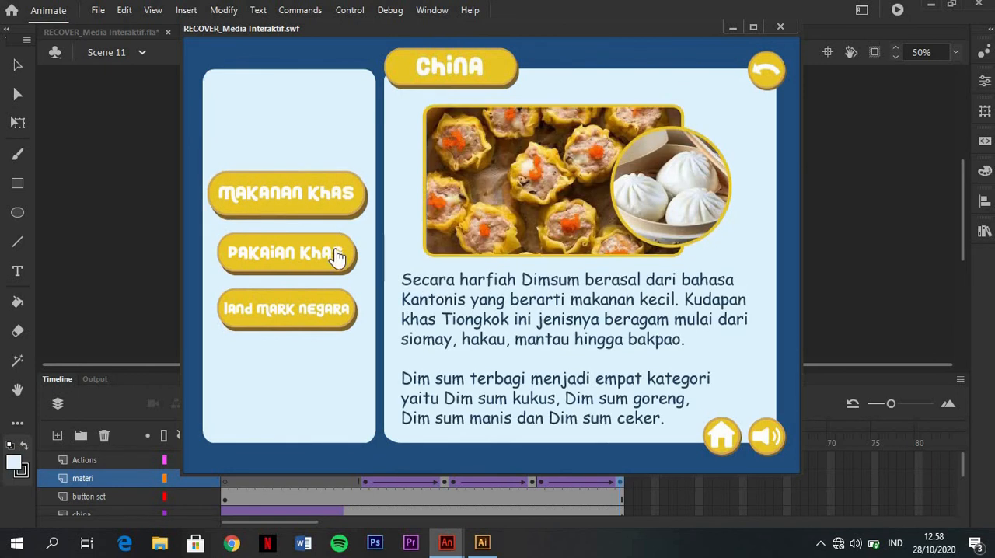
left_click(333, 256)
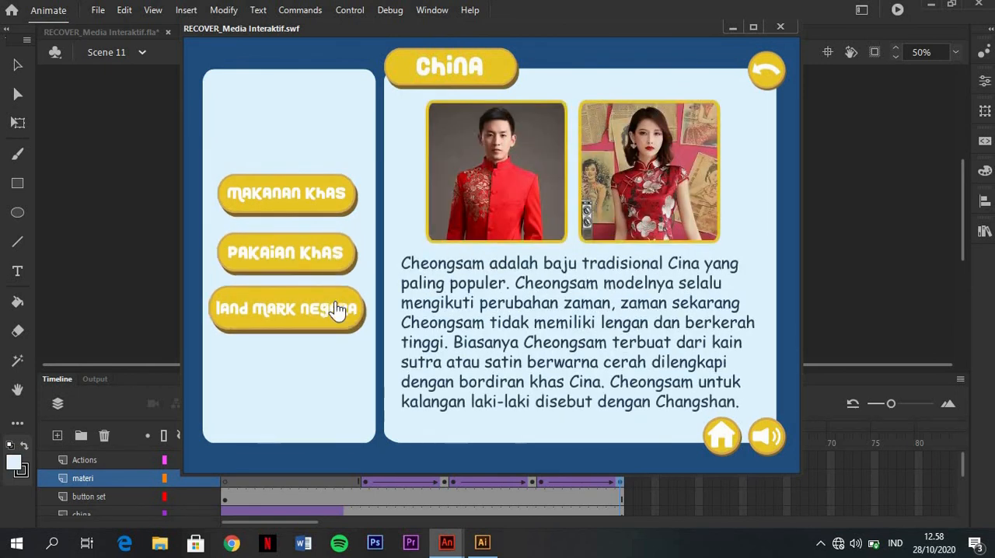
left_click(336, 309)
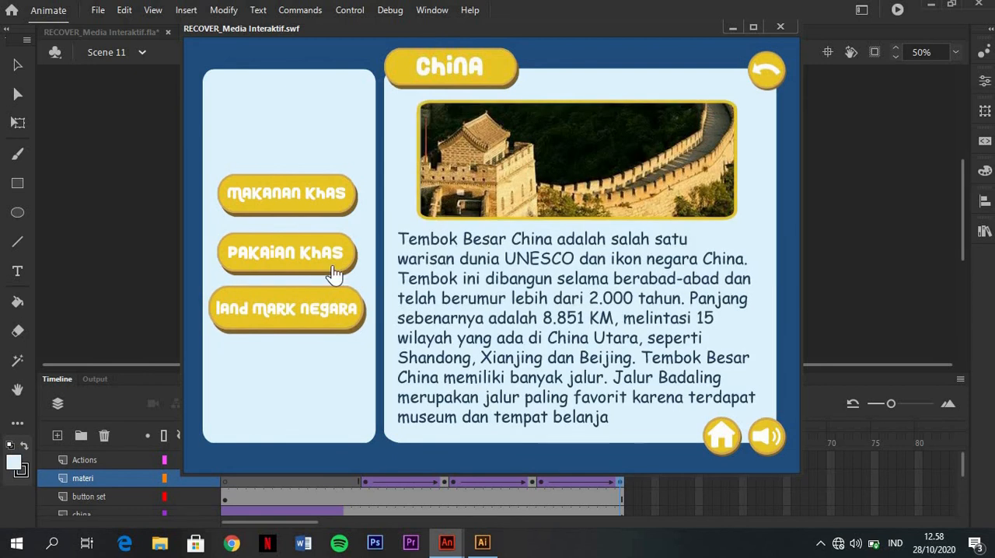
left_click(334, 262)
left_click(287, 309)
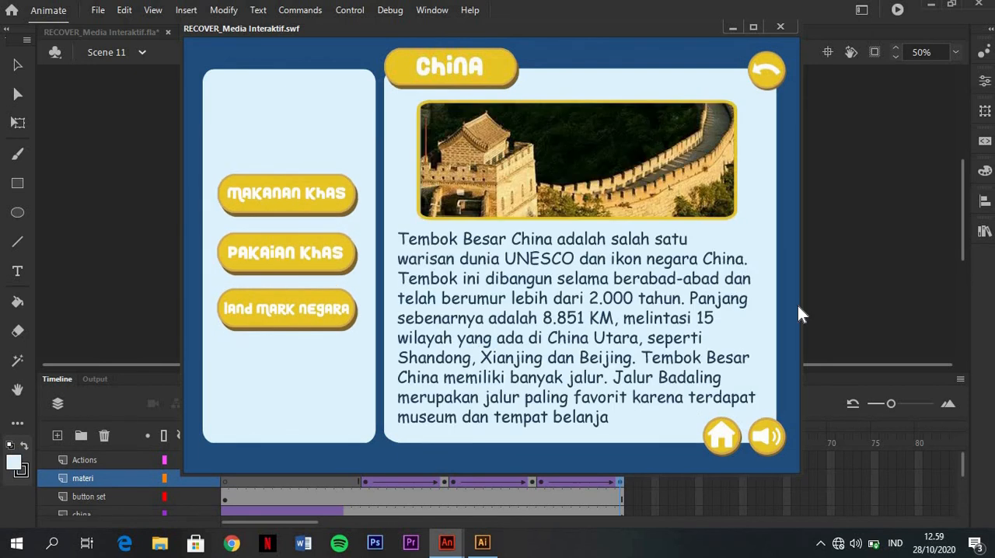